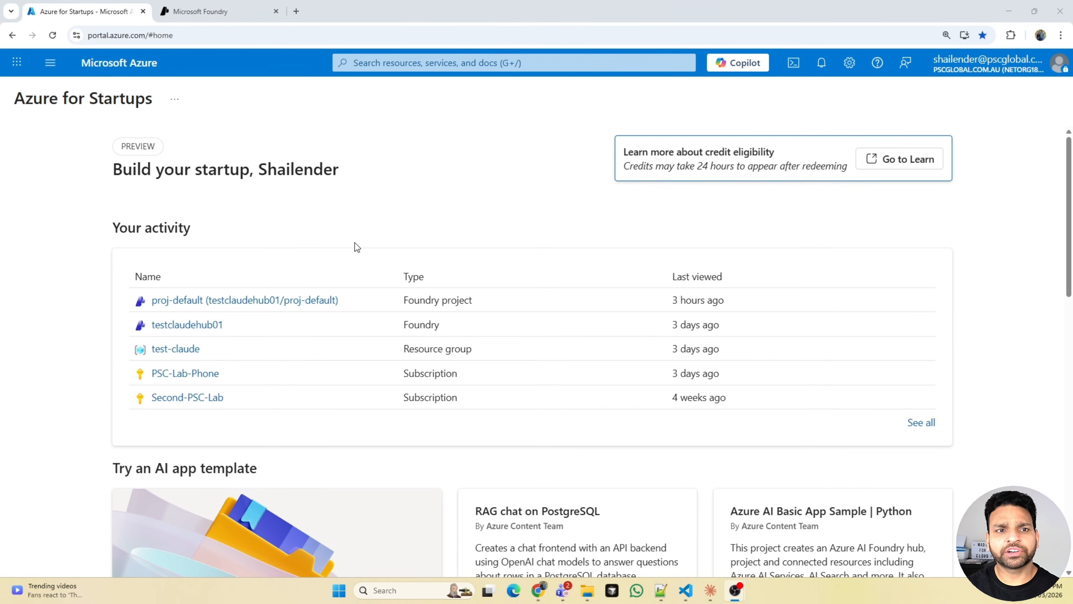
- Open the testclaudehub01 Foundry resource from Microsoft Foundry's resource list in the Azure portal
left_click(386, 56)
left_click(579, 292)
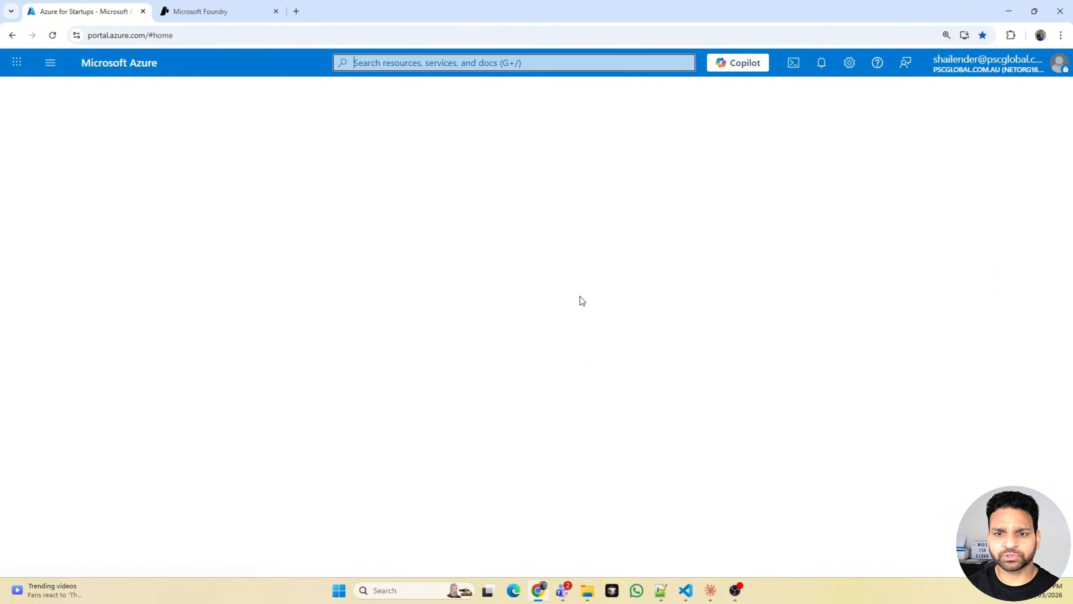
left_click(36, 223)
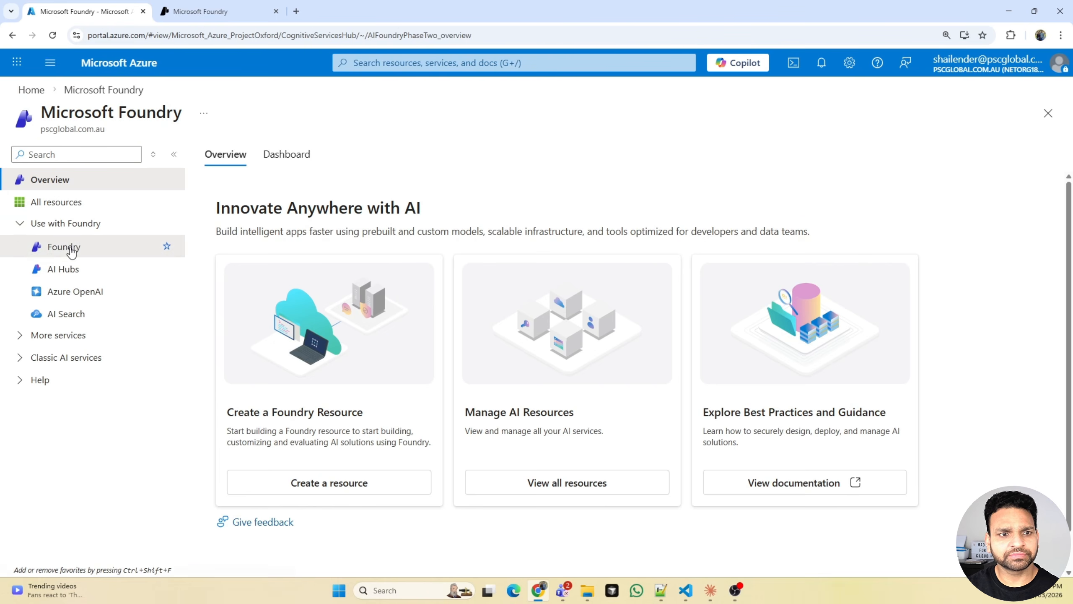
left_click(70, 247)
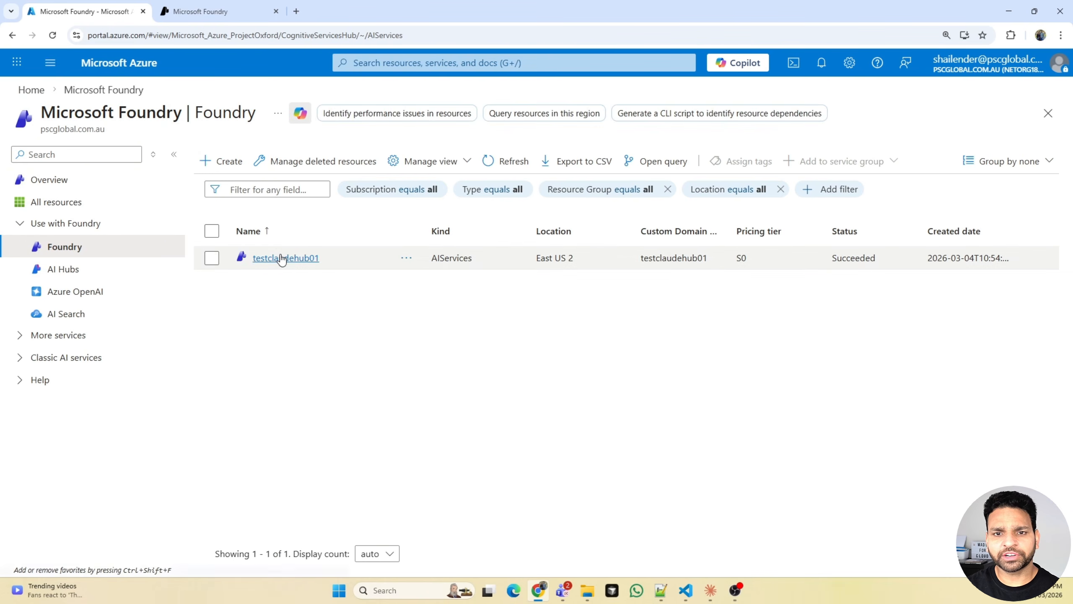
left_click(283, 257)
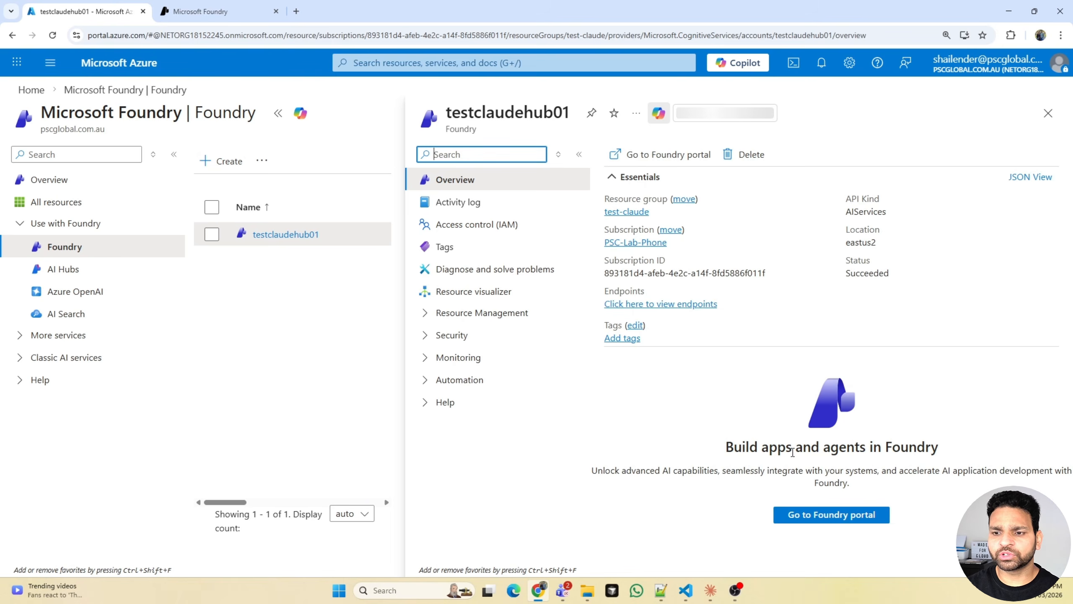
- Switch to the Microsoft Foundry portal and search the base model catalog for "claude"
left_click(228, 20)
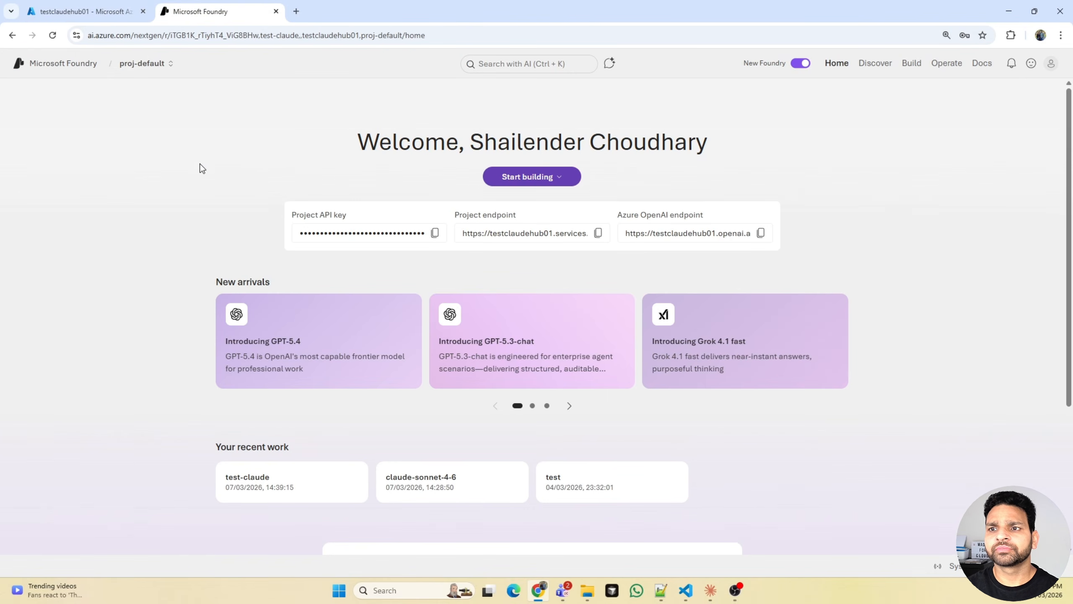
left_click(911, 70)
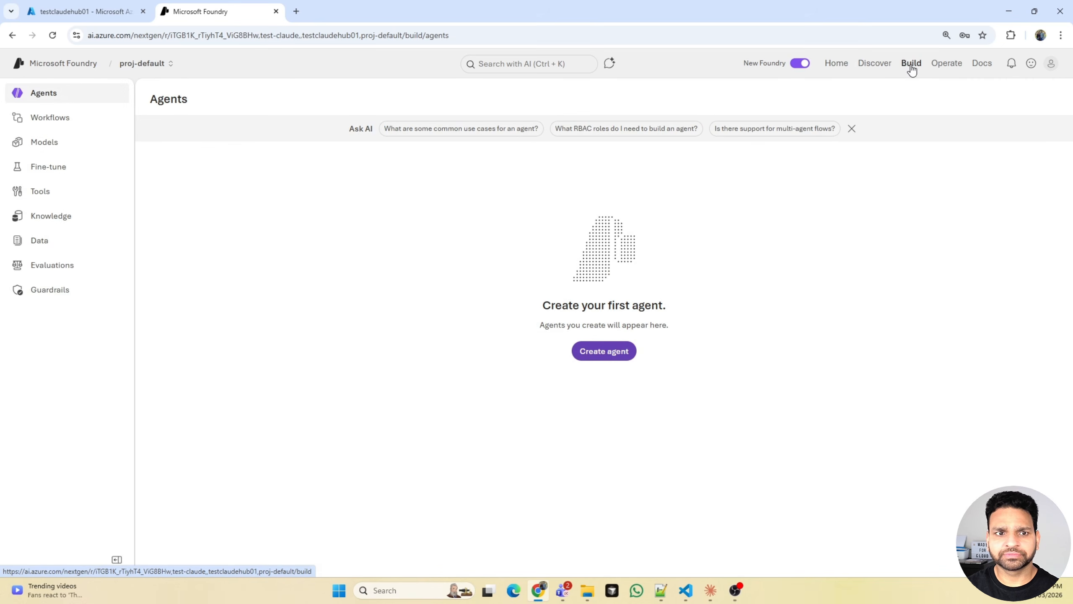
left_click(45, 148)
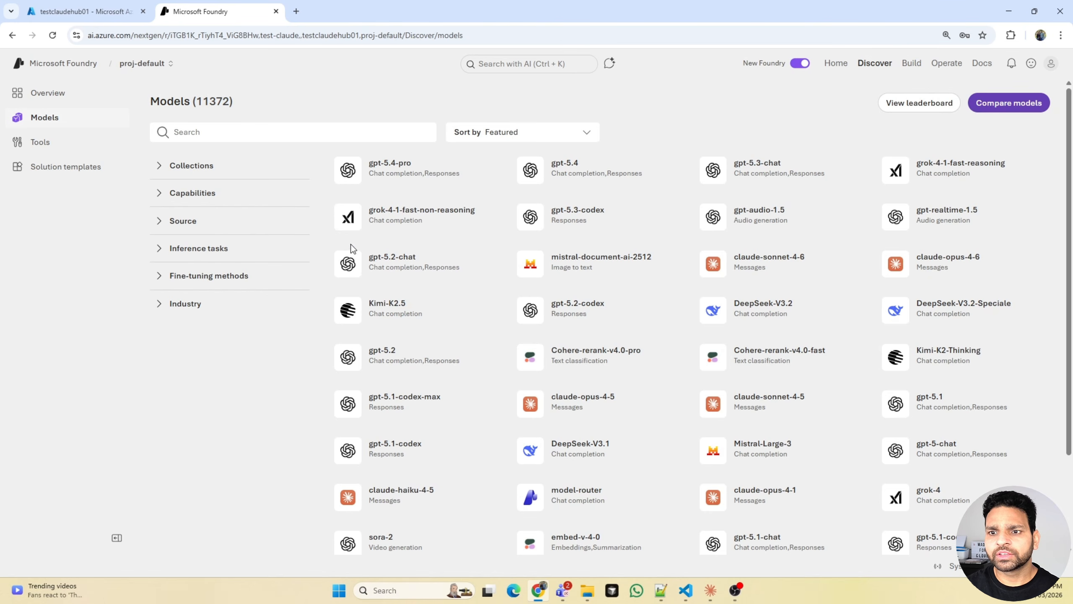
left_click(339, 131)
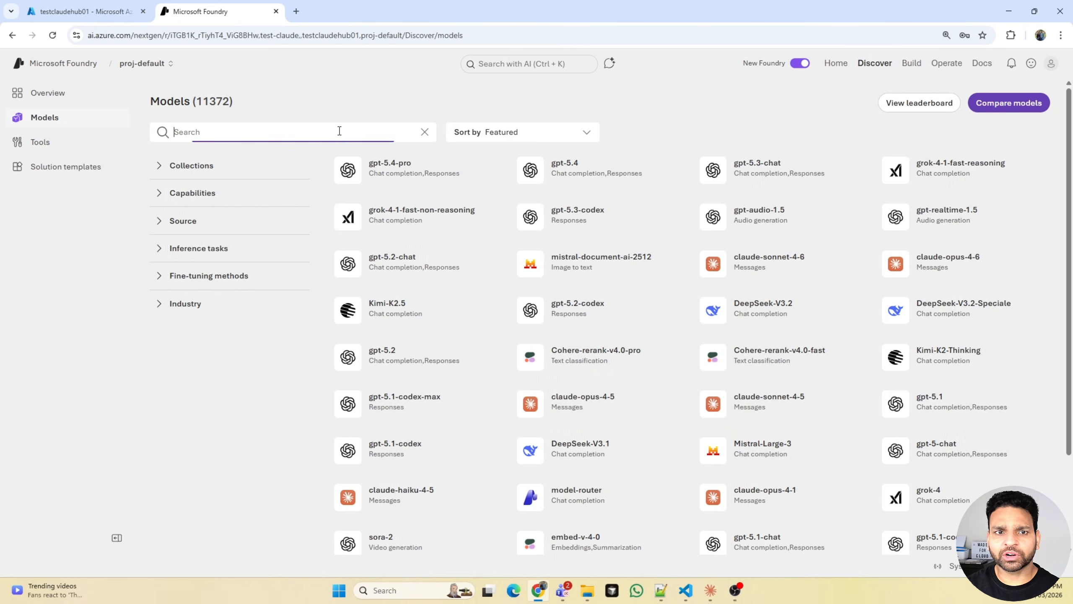
type("claude")
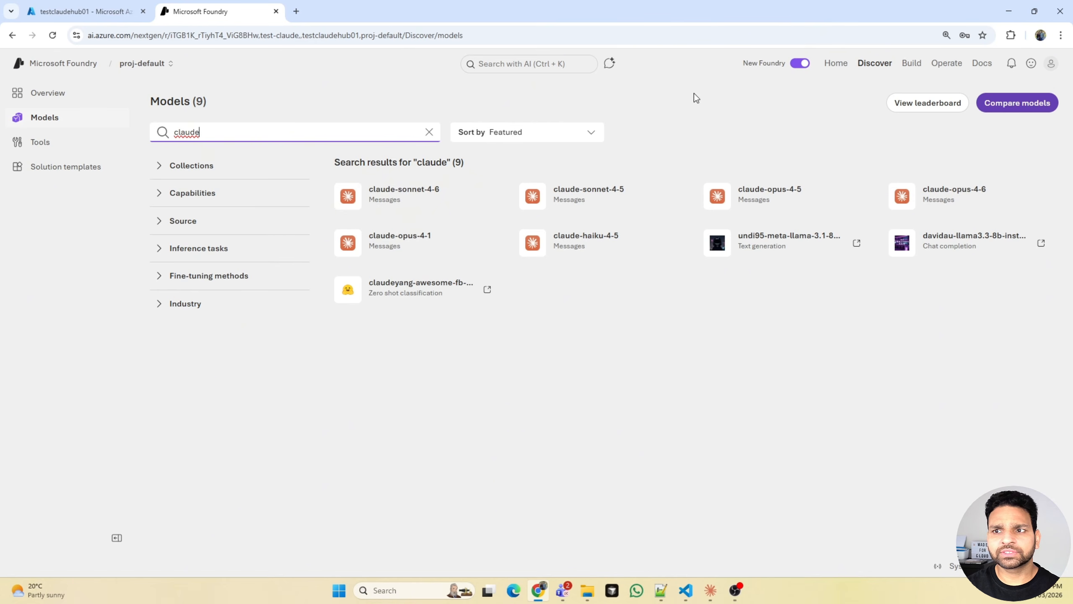
- Go to the token-per-minute quota page and open the quota increase request form
left_click(948, 68)
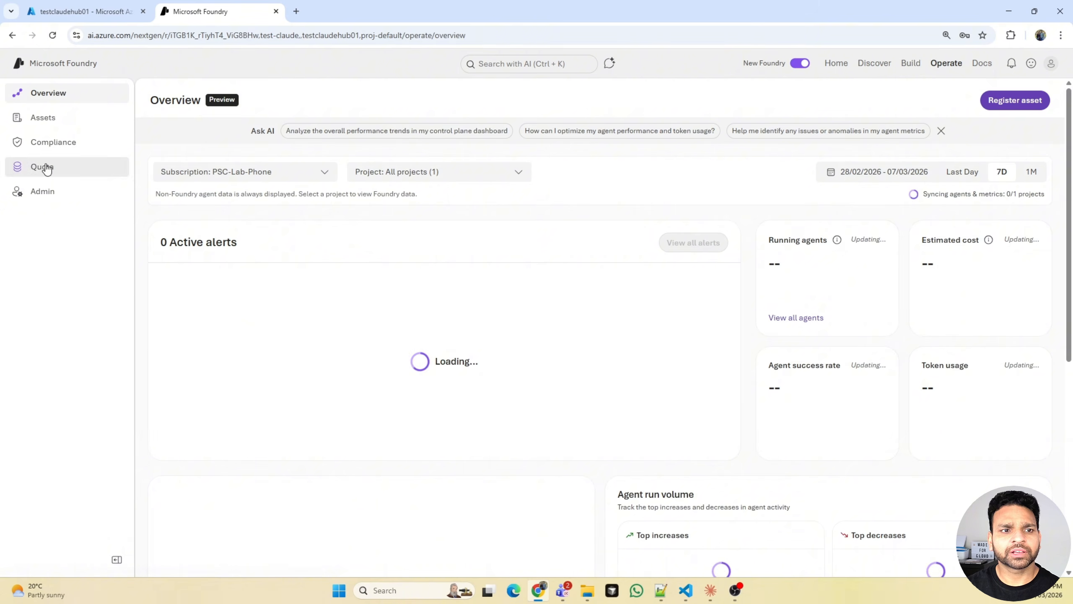
left_click(47, 169)
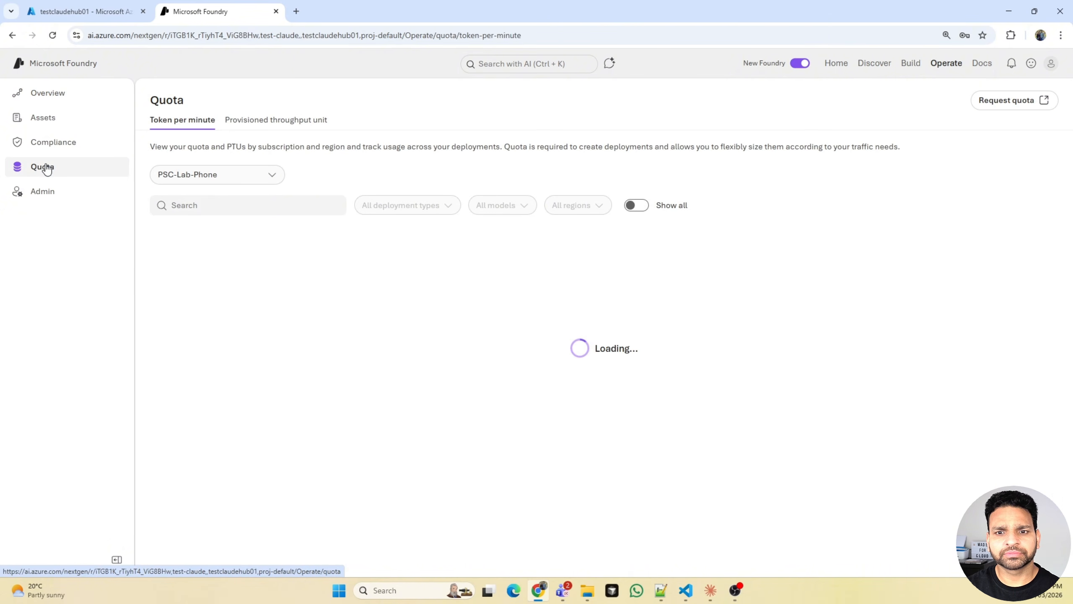
left_click(1019, 100)
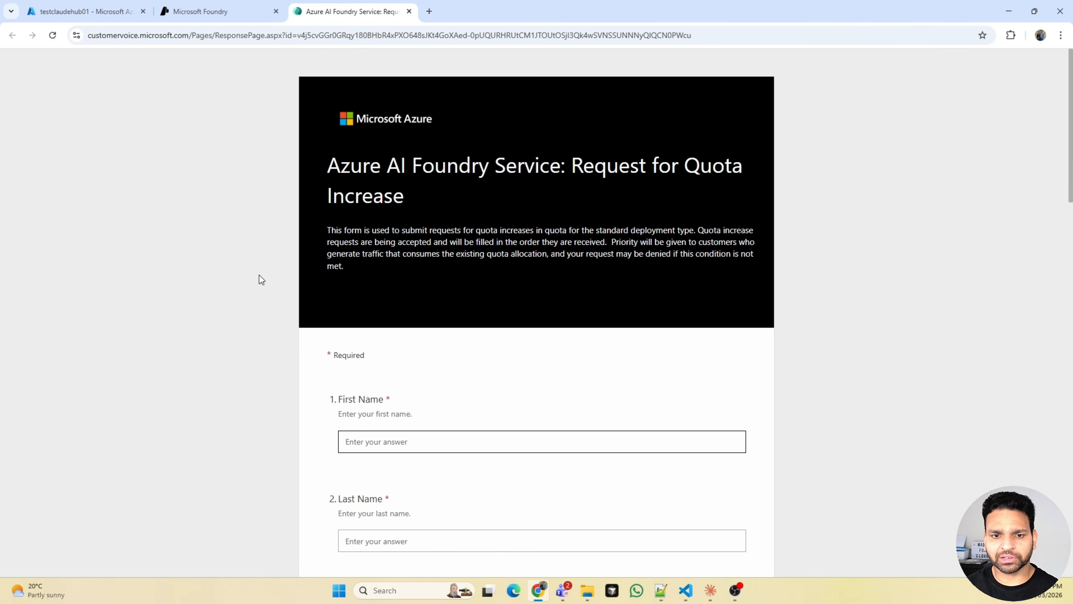
- In the quota request form, choose Anthropic as model type, Model Deployment (PTU/RPM/TPM) as quota kind and Global Standard as request type
scroll(259, 275, "down", 15)
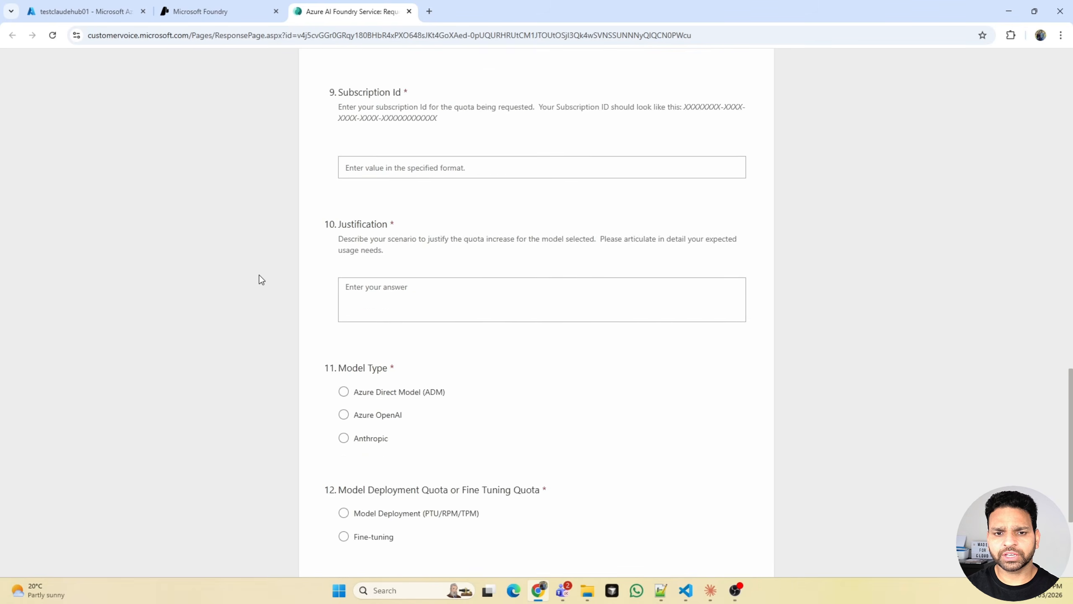
scroll(259, 275, "down", 3)
left_click(350, 311)
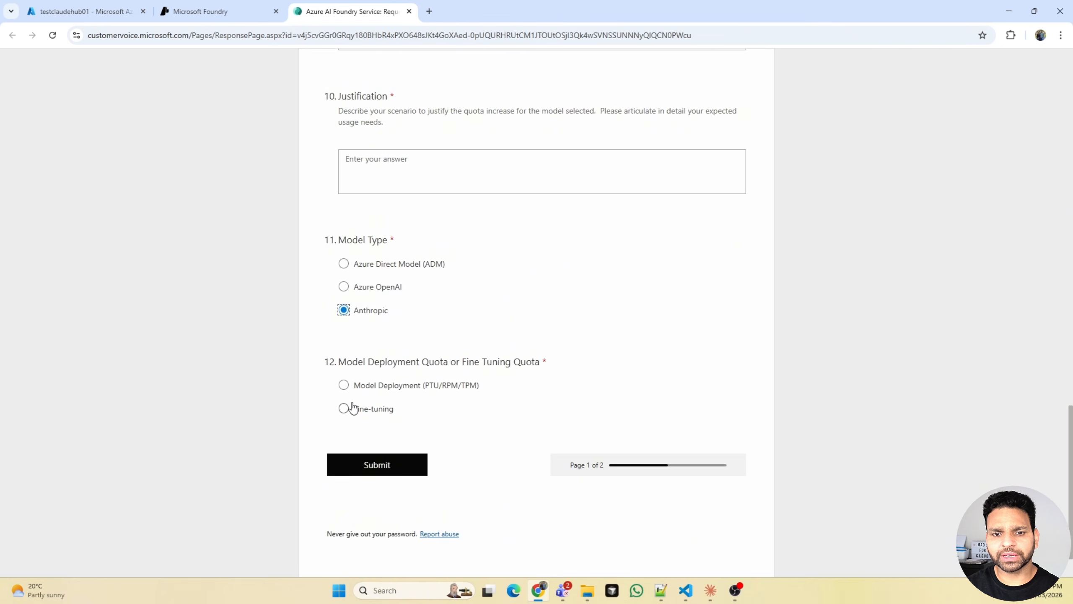
left_click(343, 385)
scroll(532, 381, "down", 3)
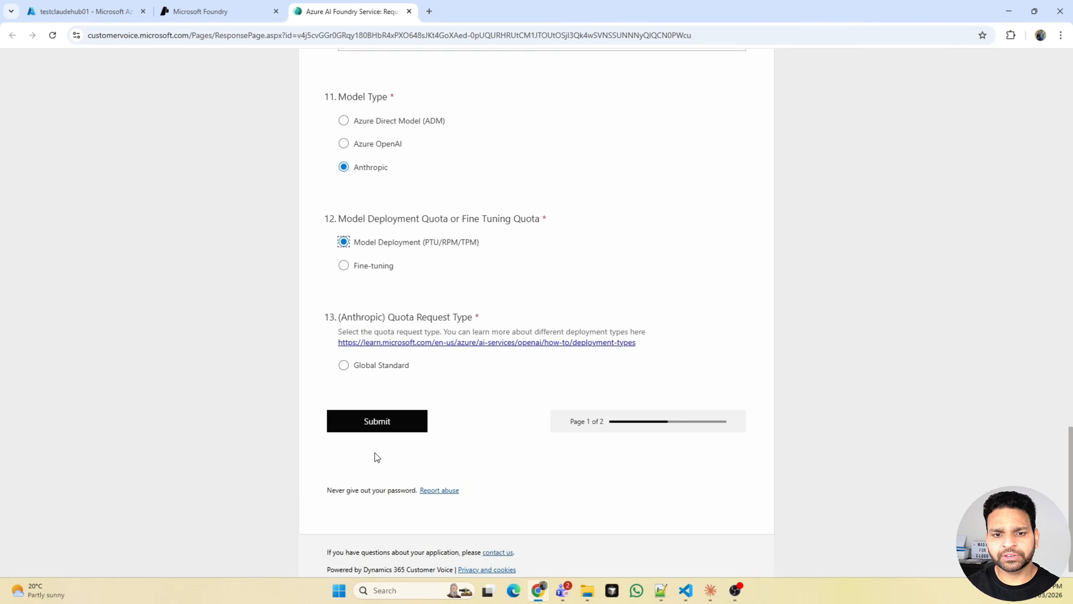
left_click(362, 351)
- Review the form's Global Standard region choices, Anthropic model options and quota capacity field
scroll(476, 452, "down", 6)
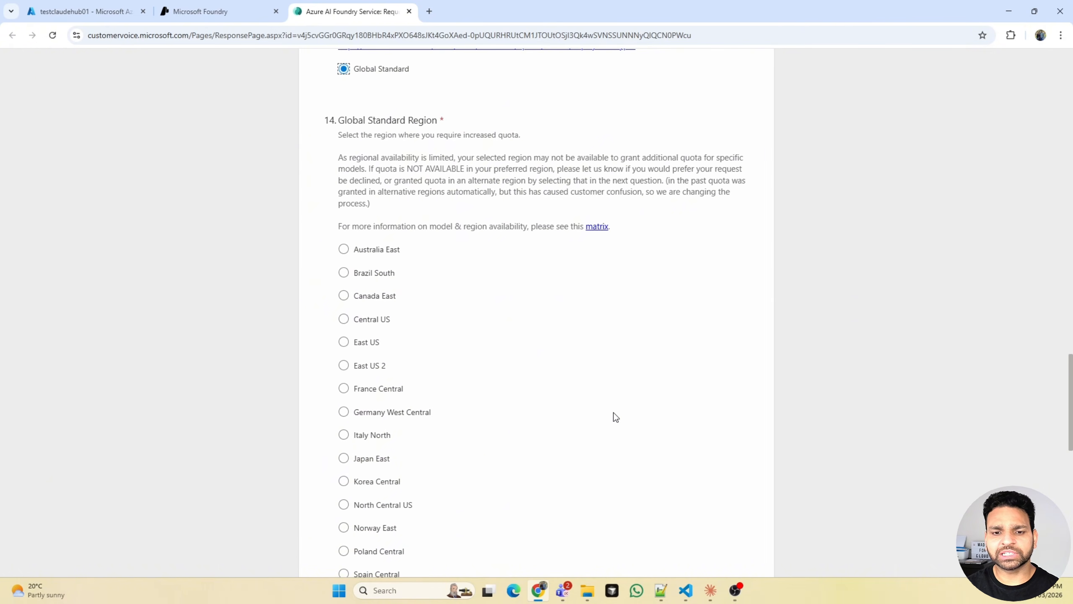
scroll(617, 422, "down", 15)
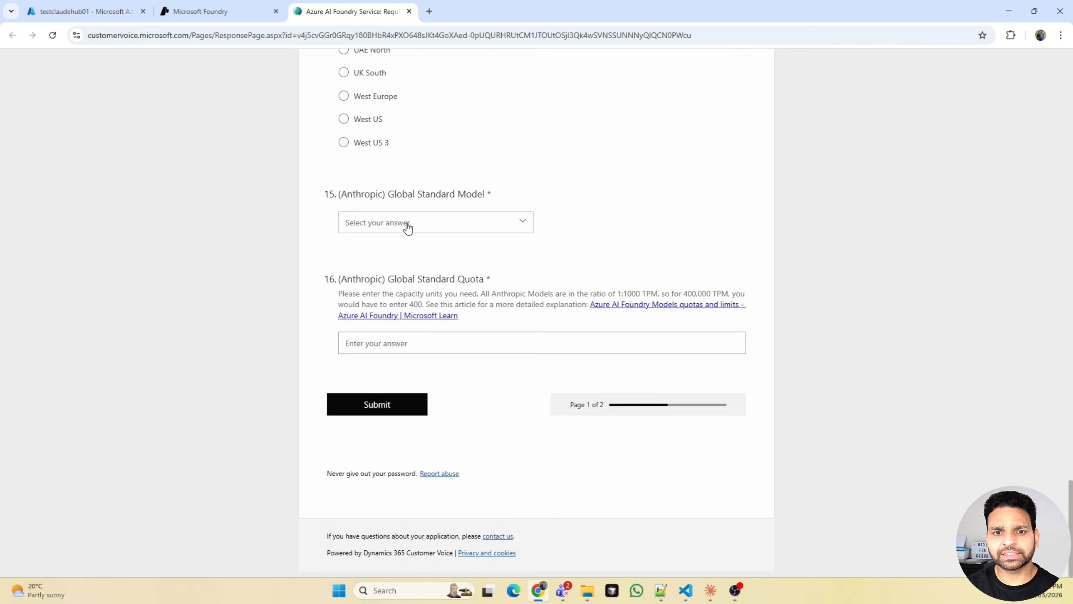
left_click(432, 230)
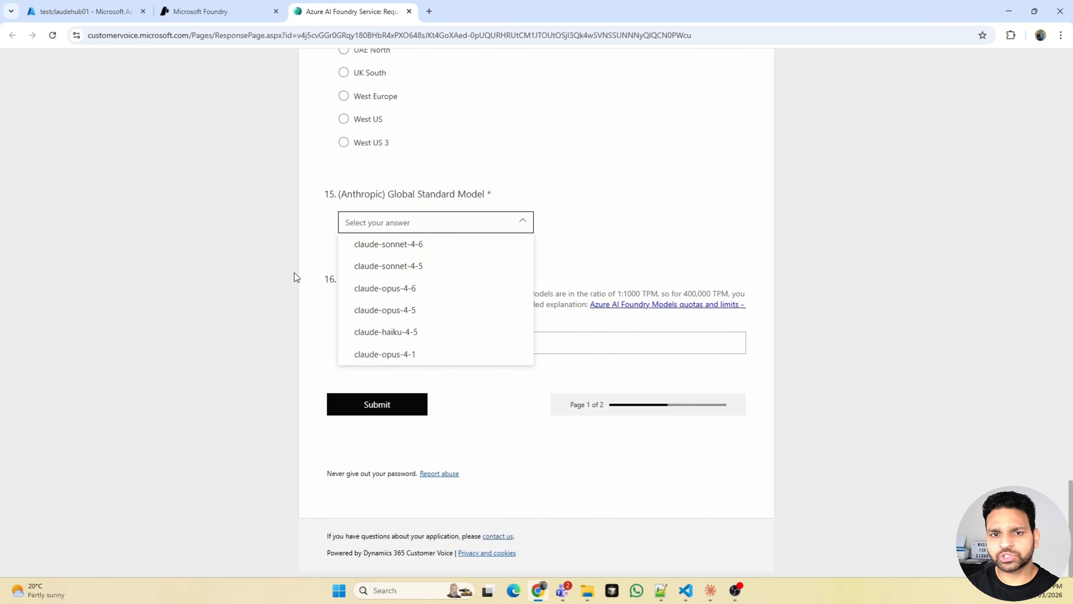
left_click(587, 346)
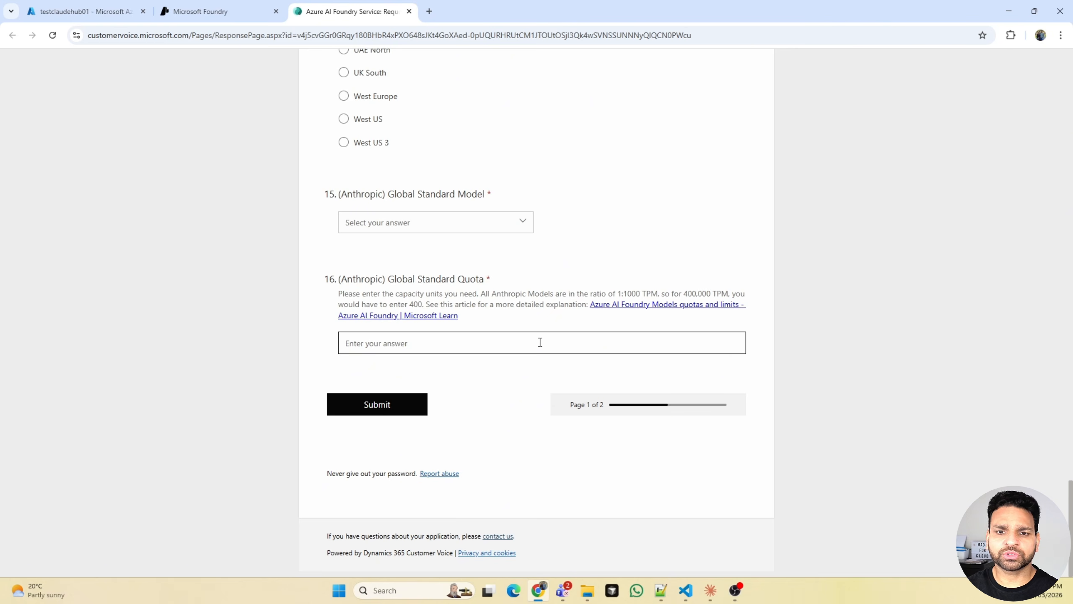
- Return to the Foundry quota page, show all available quota and filter the list by "claude"
left_click(233, 15)
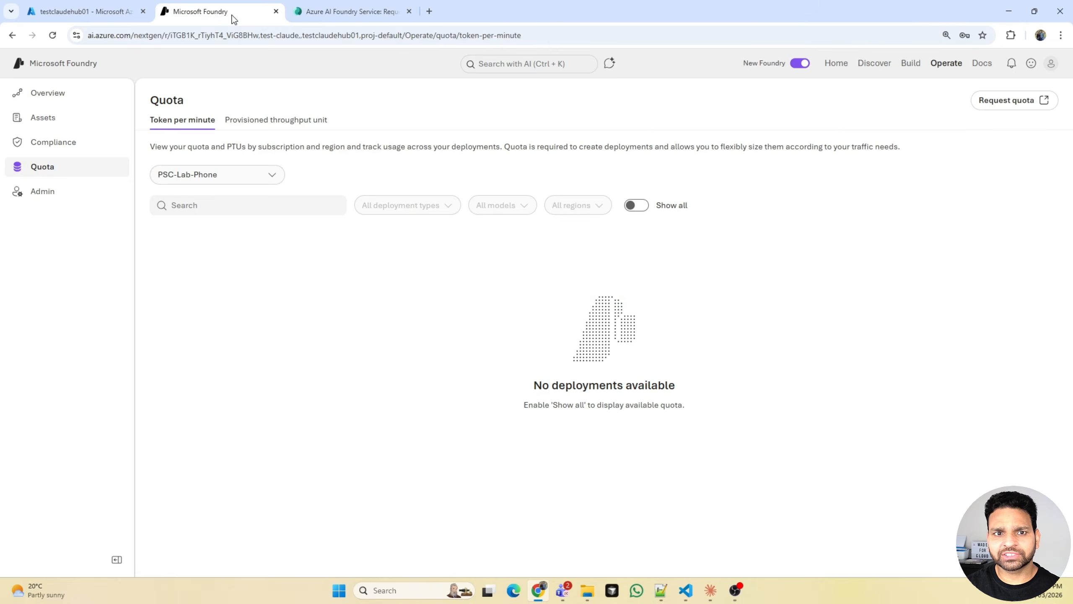
left_click(638, 206)
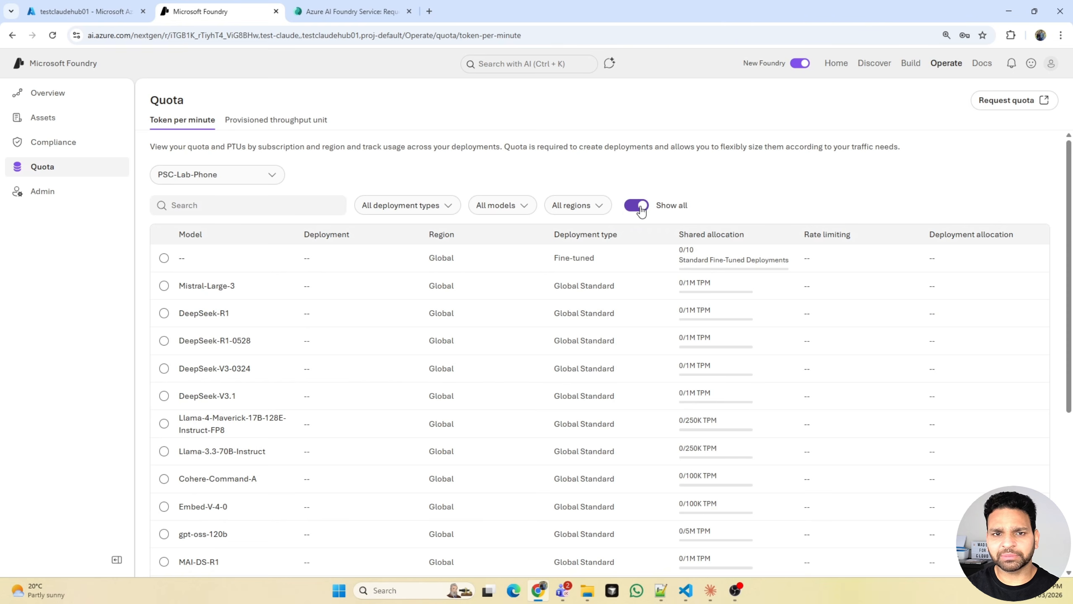
left_click(638, 206)
left_click(638, 206)
left_click(230, 197)
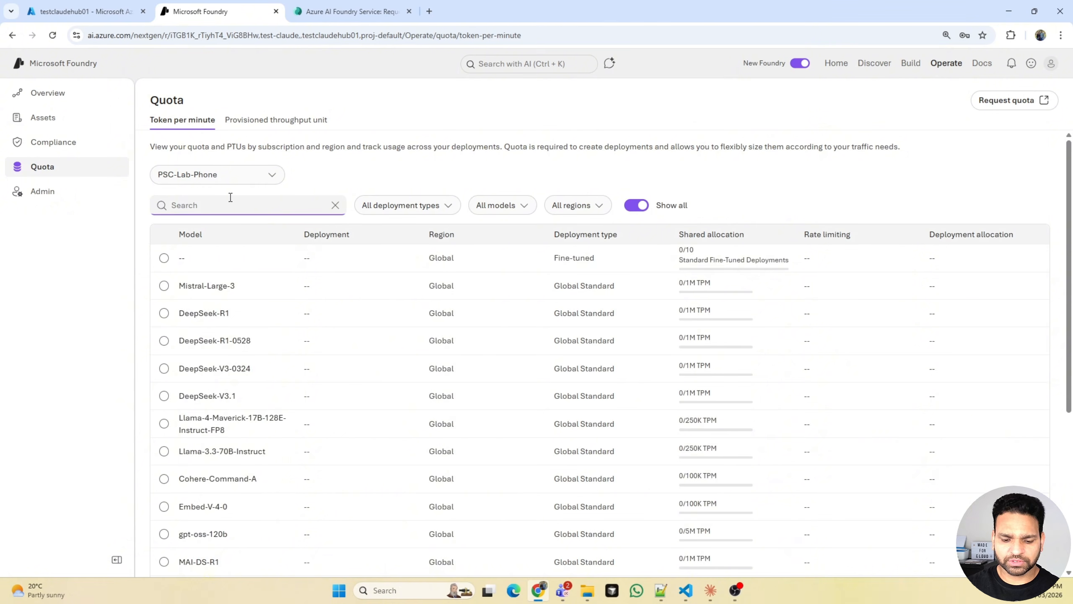
type("claude")
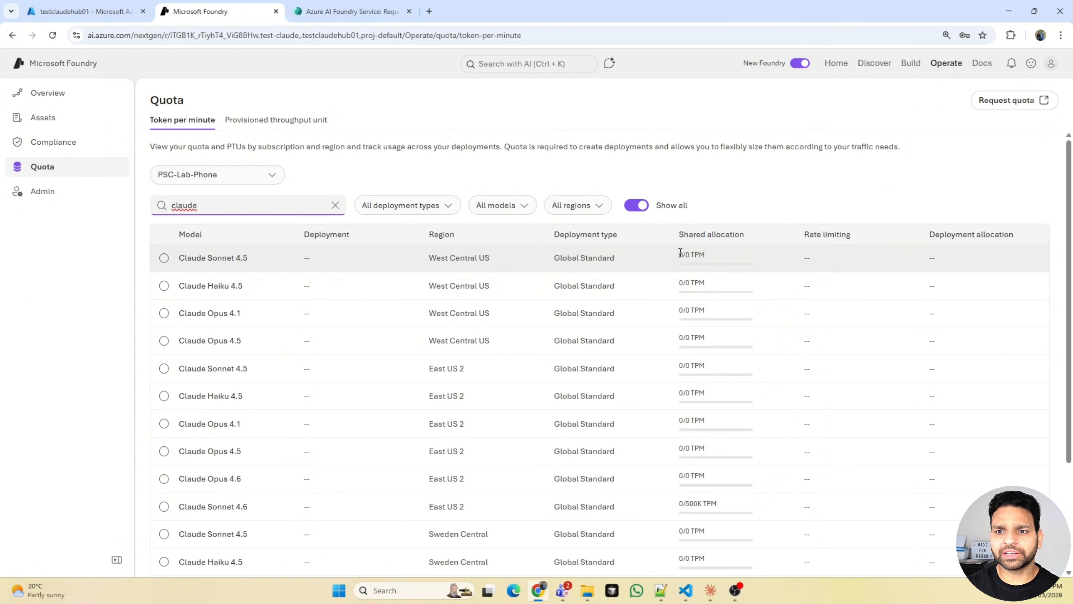
- Compare the shared allocations of the Claude models and check the Claude Sonnet 4.6 quota in East US 2
left_click_drag(680, 253, 653, 502)
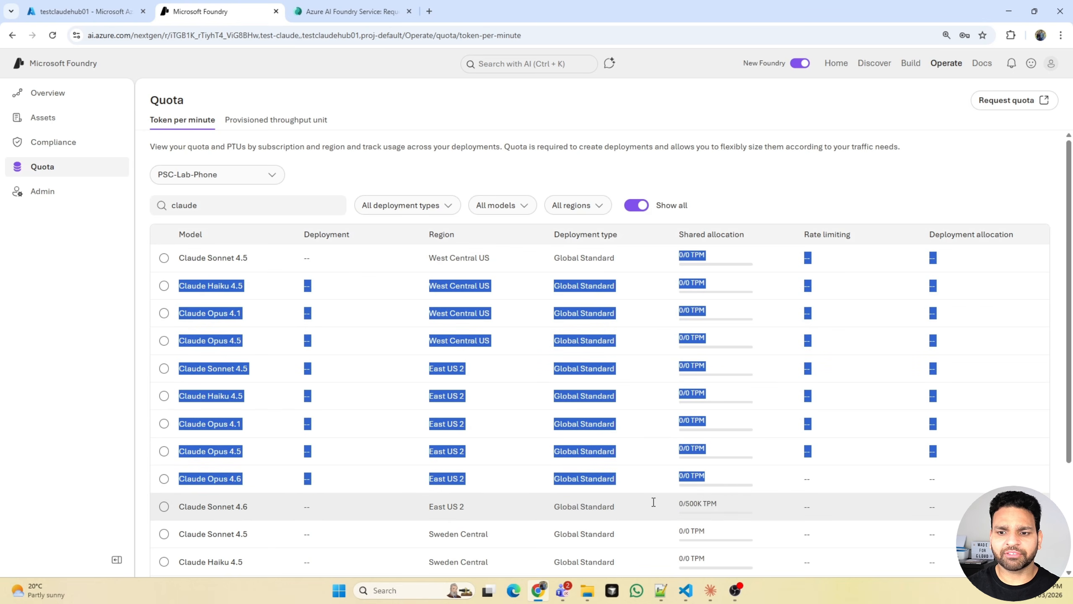
left_click_drag(251, 511, 178, 505)
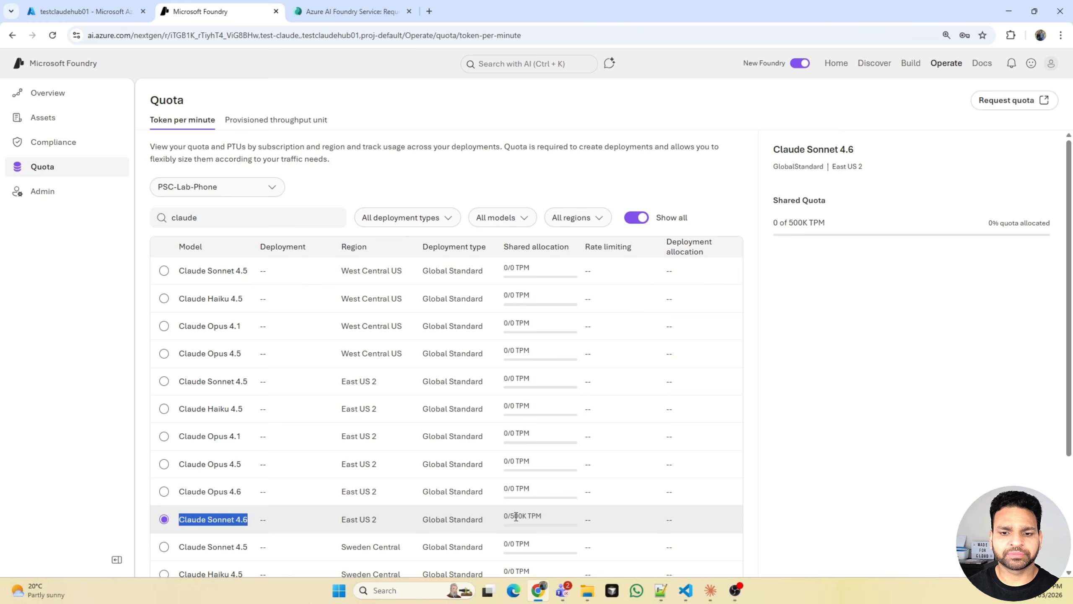
left_click_drag(516, 516, 544, 517)
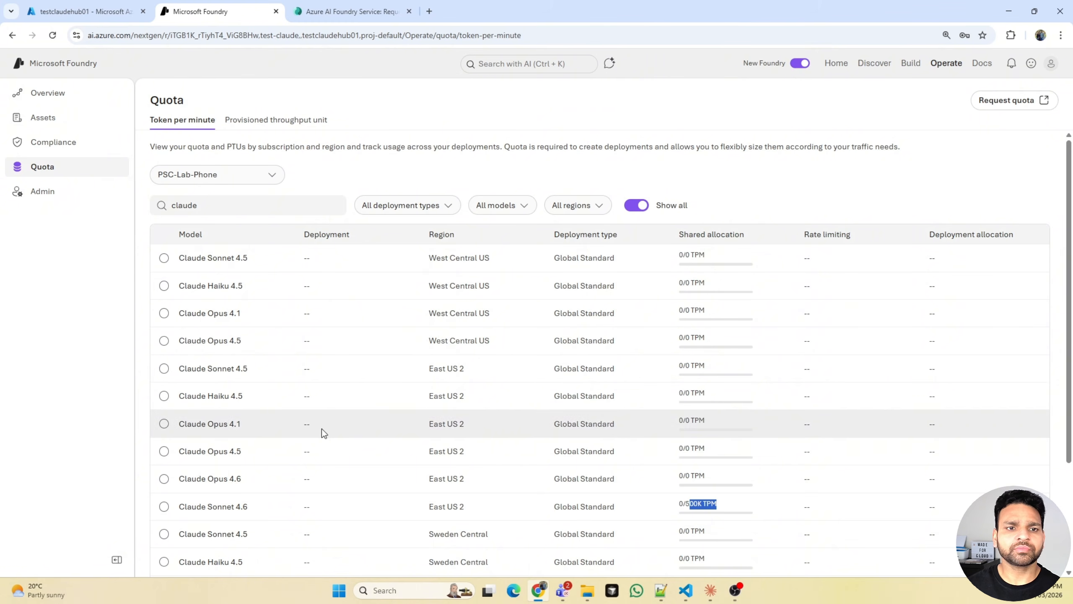
- Start a base model deployment, open the claude-sonnet-4-6 model page and check its context limits
left_click(911, 64)
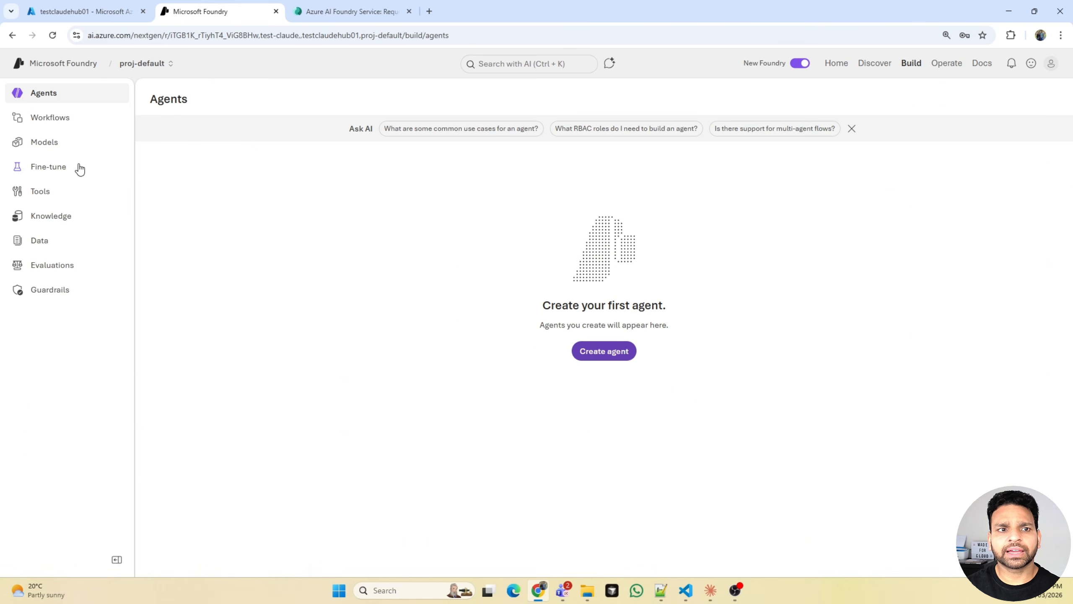
left_click(57, 146)
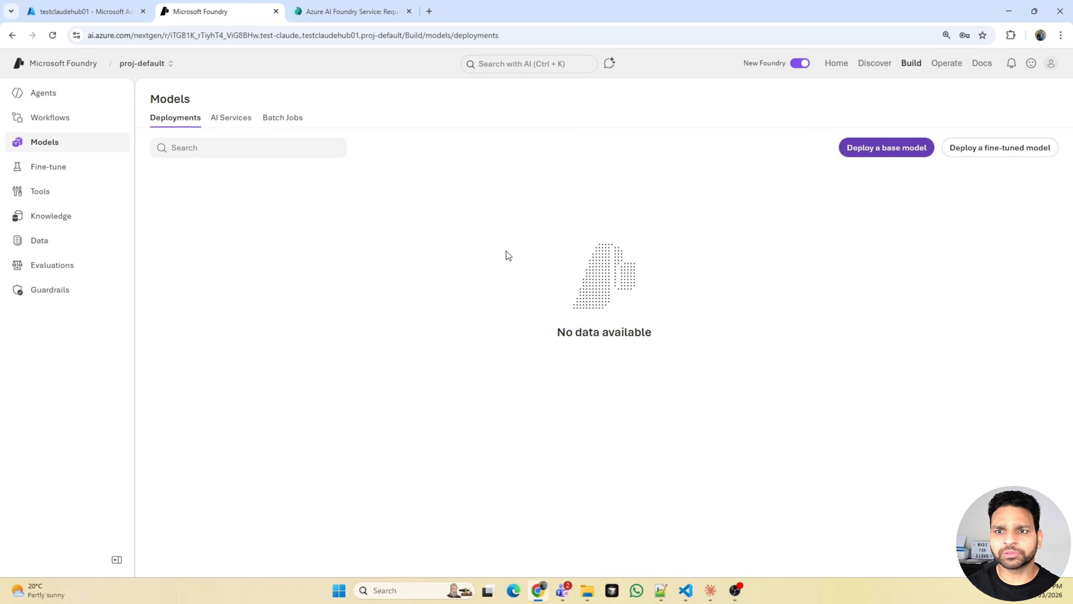
left_click(900, 148)
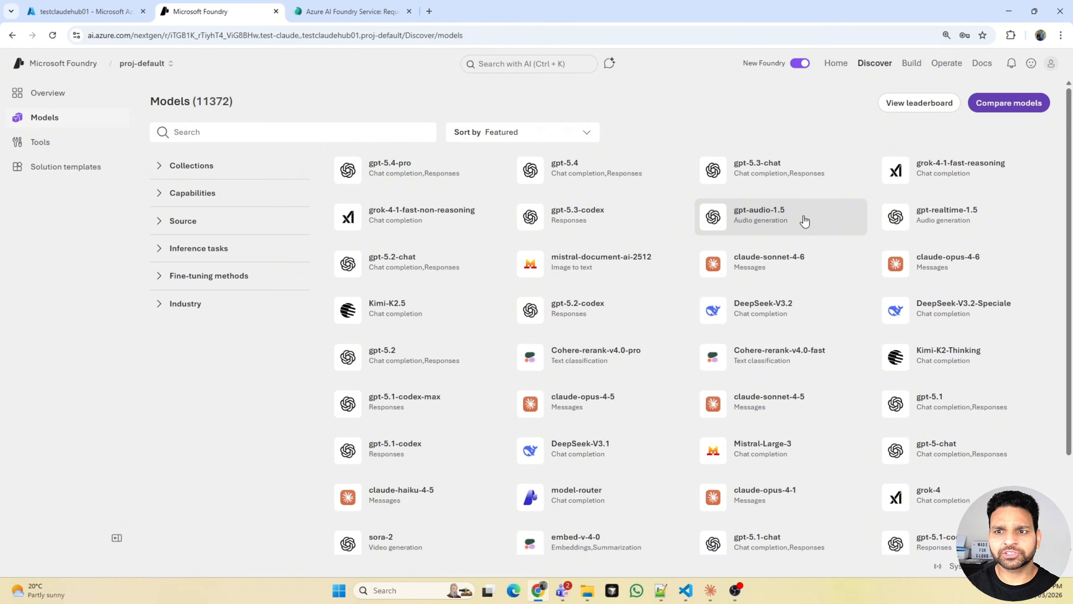
left_click(775, 270)
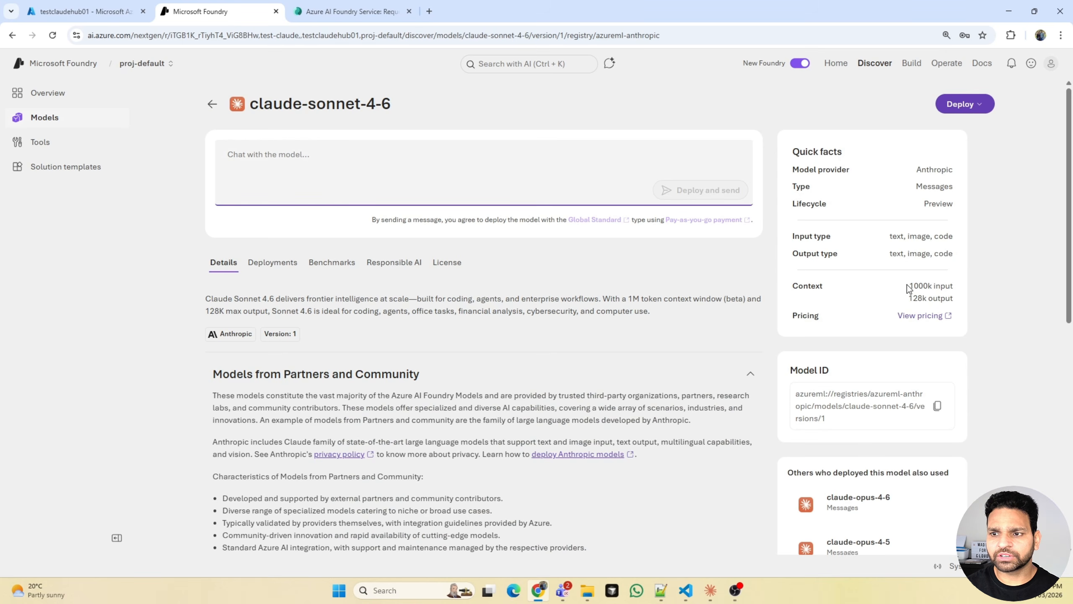
triple_click(929, 298)
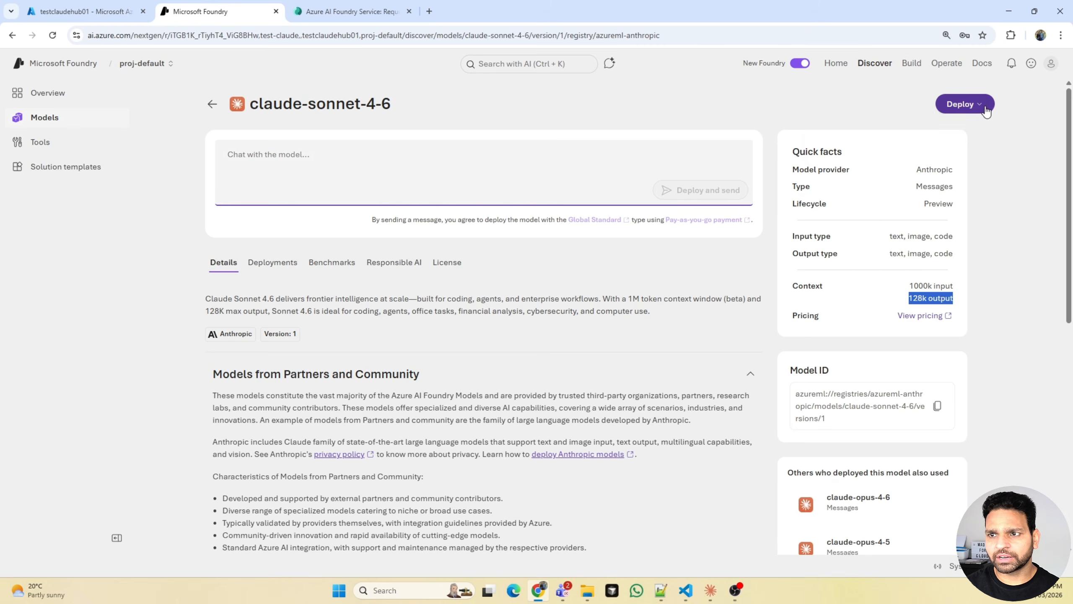
- Deploy claude-sonnet-4-6 with default settings, choosing Technology as the industry and accepting the terms of use
left_click(968, 104)
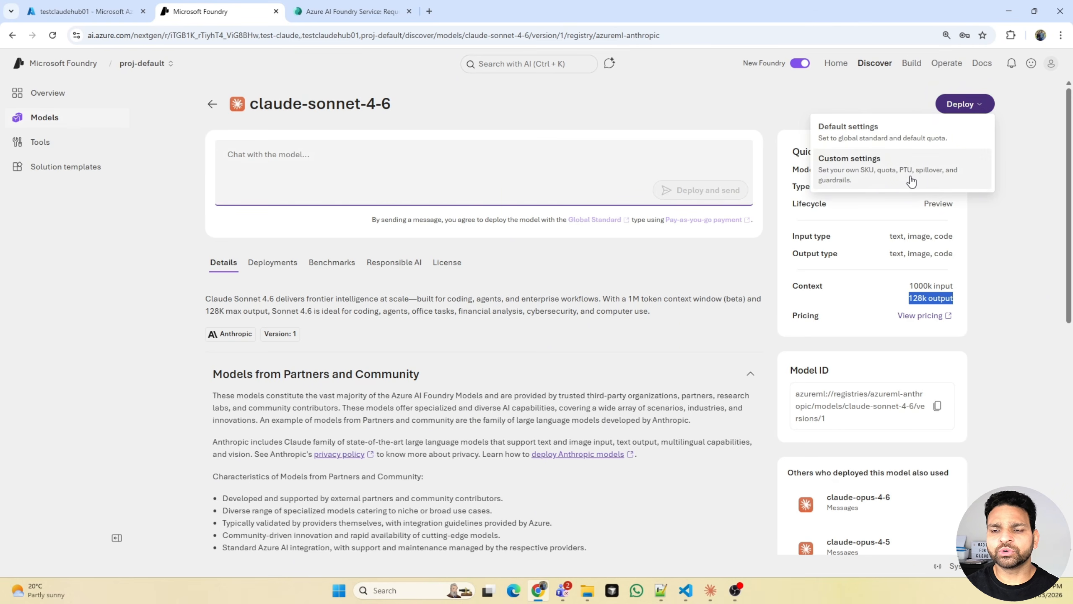
left_click(889, 136)
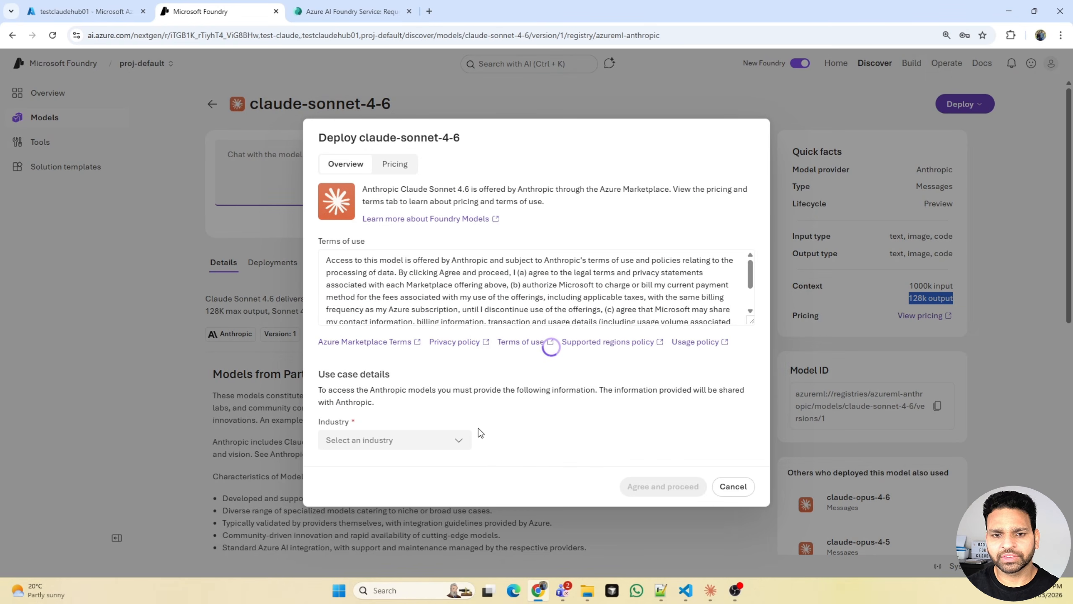
left_click(455, 444)
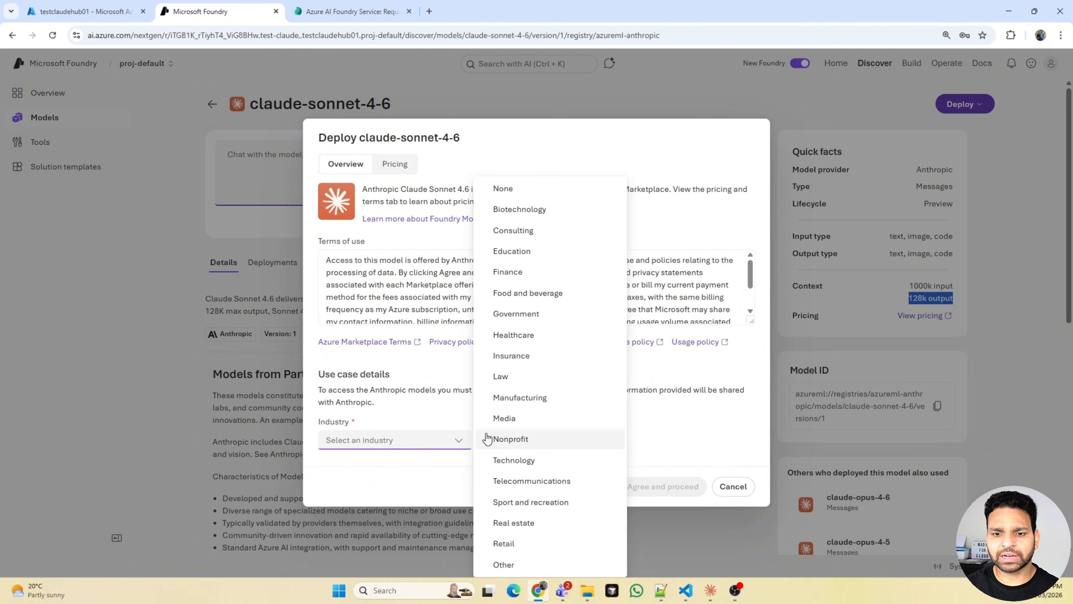
left_click(521, 460)
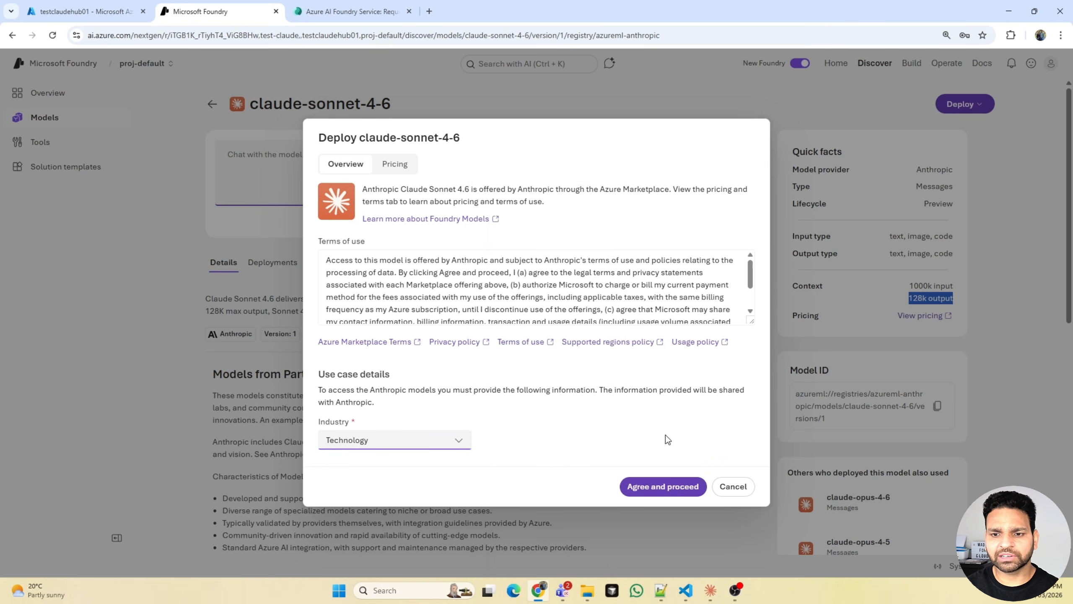
left_click(672, 486)
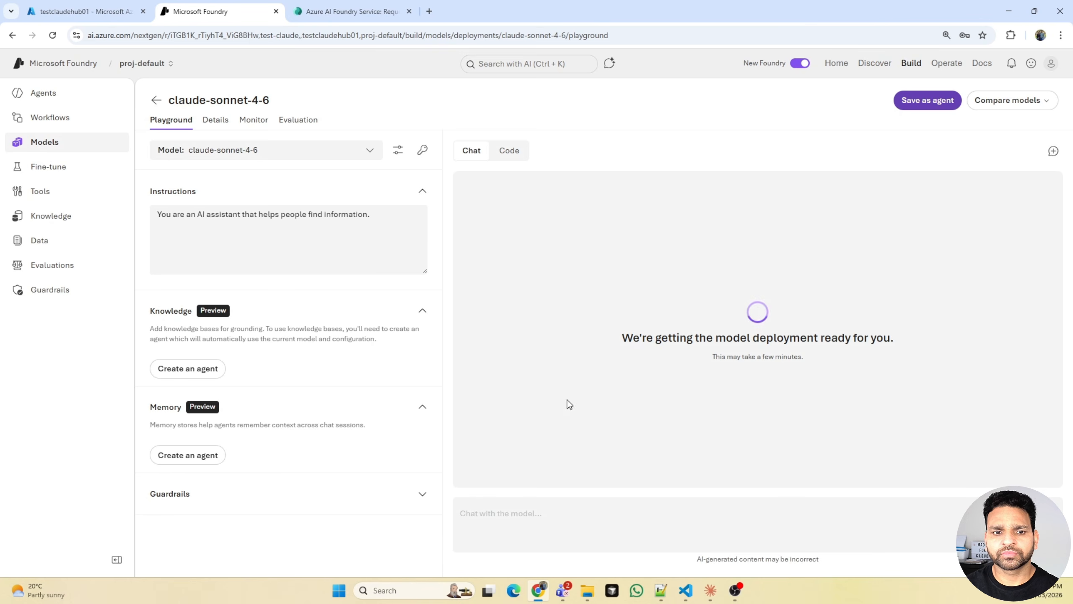
- Create an agent named "test" from the deployed model's Knowledge section
left_click(189, 369)
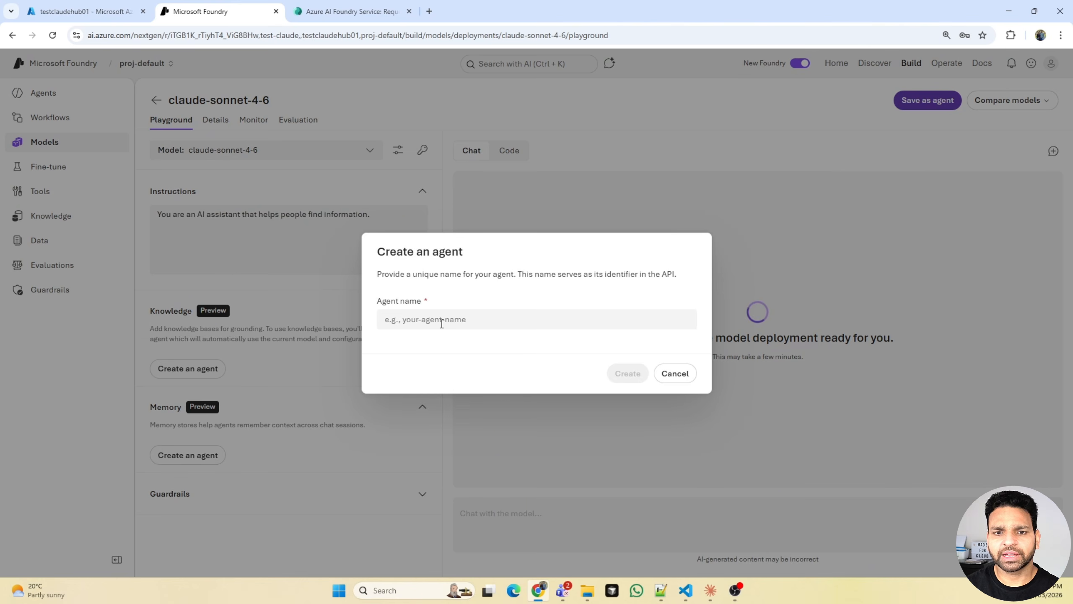
left_click(442, 319)
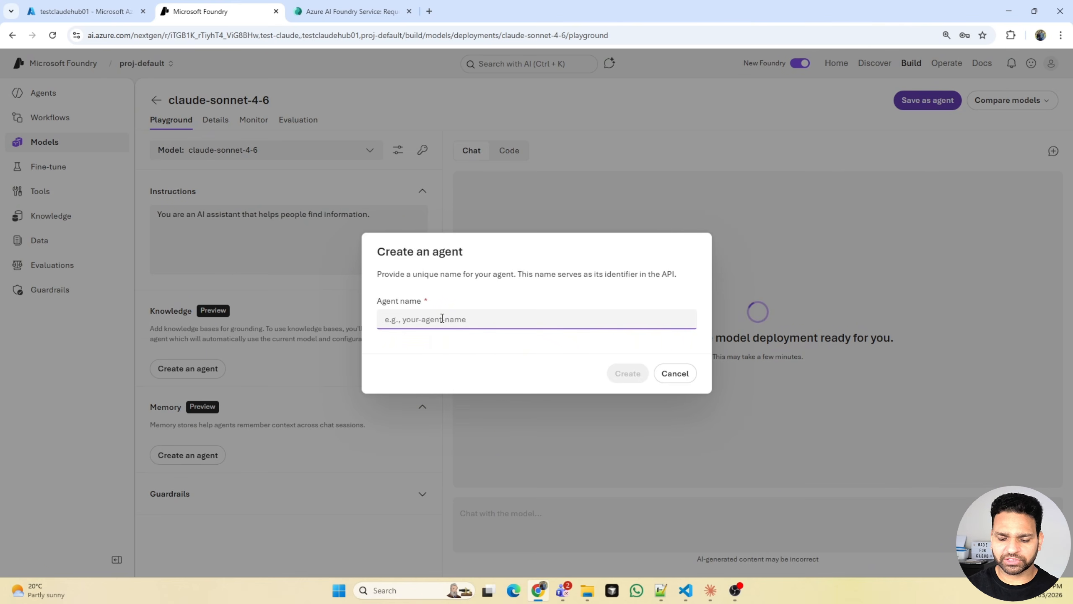
type("test")
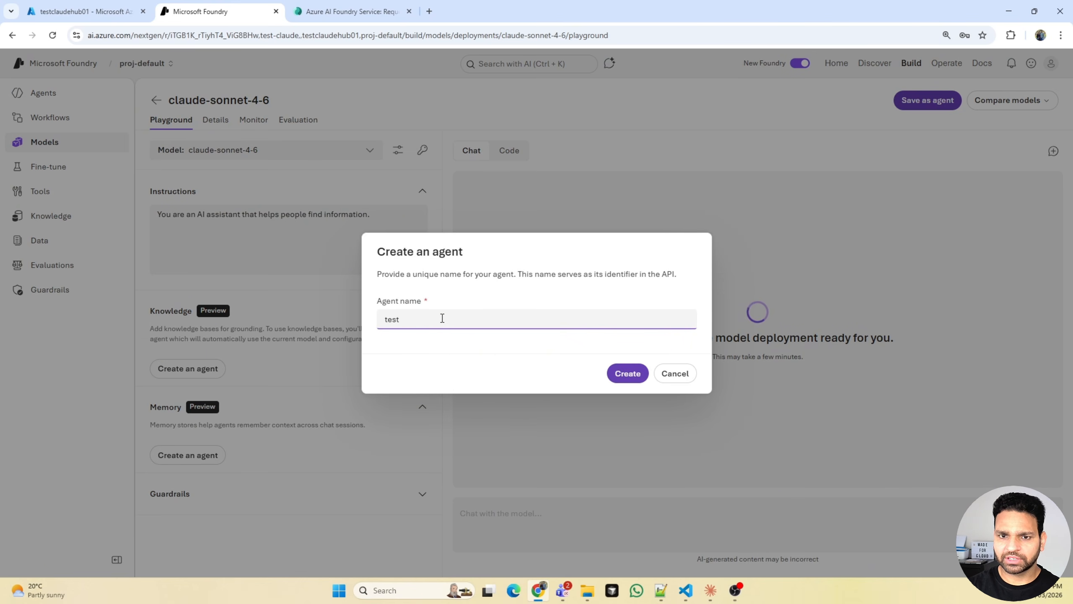
left_click(635, 372)
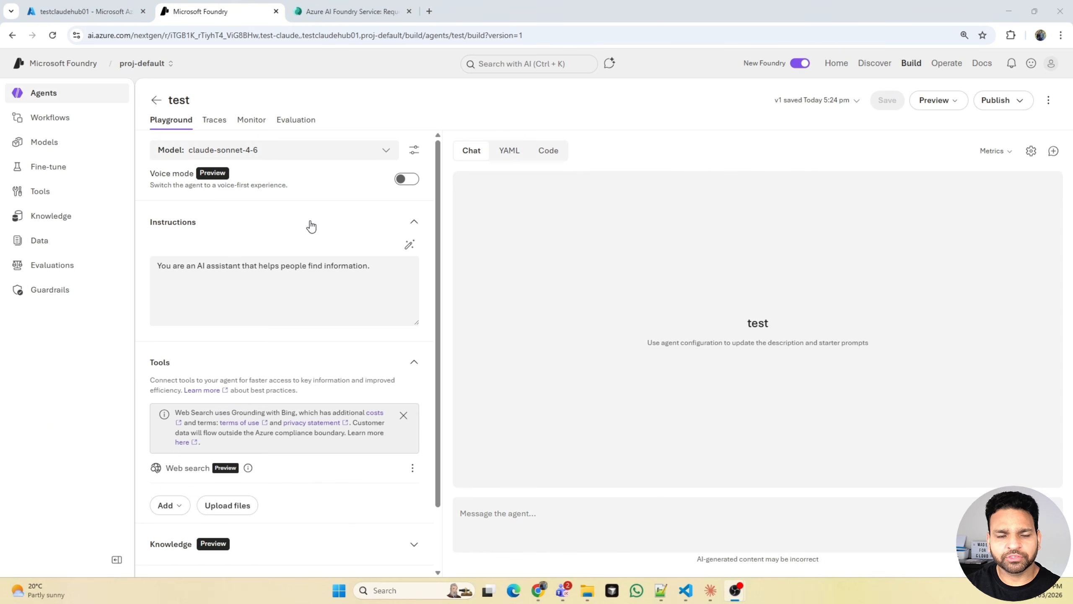
- Check the models available to the test agent and the Web search entry among its tools
left_click(386, 151)
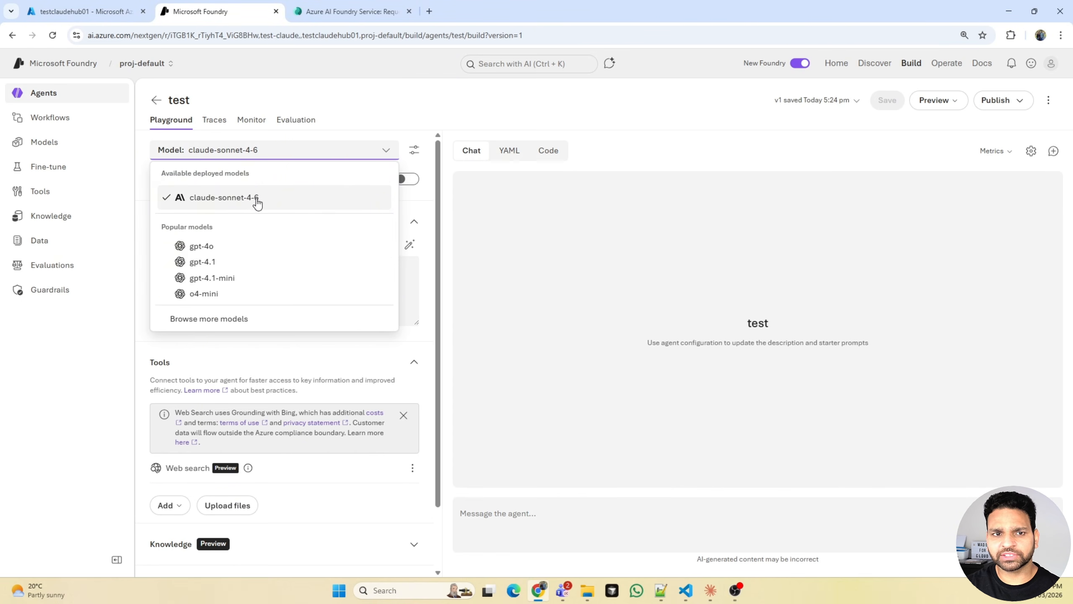
left_click(530, 239)
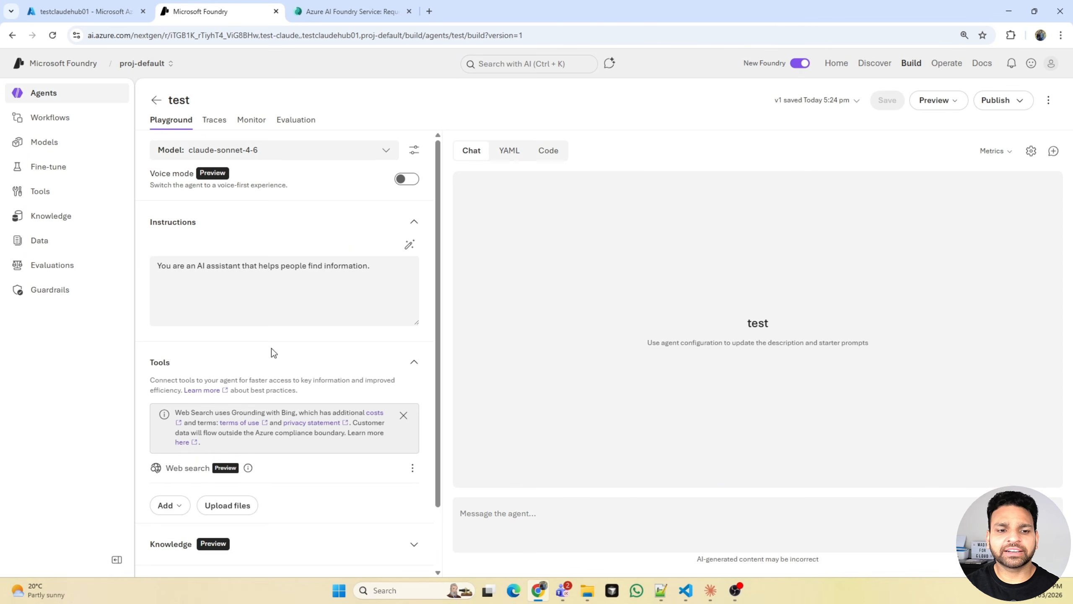
left_click_drag(167, 468, 205, 464)
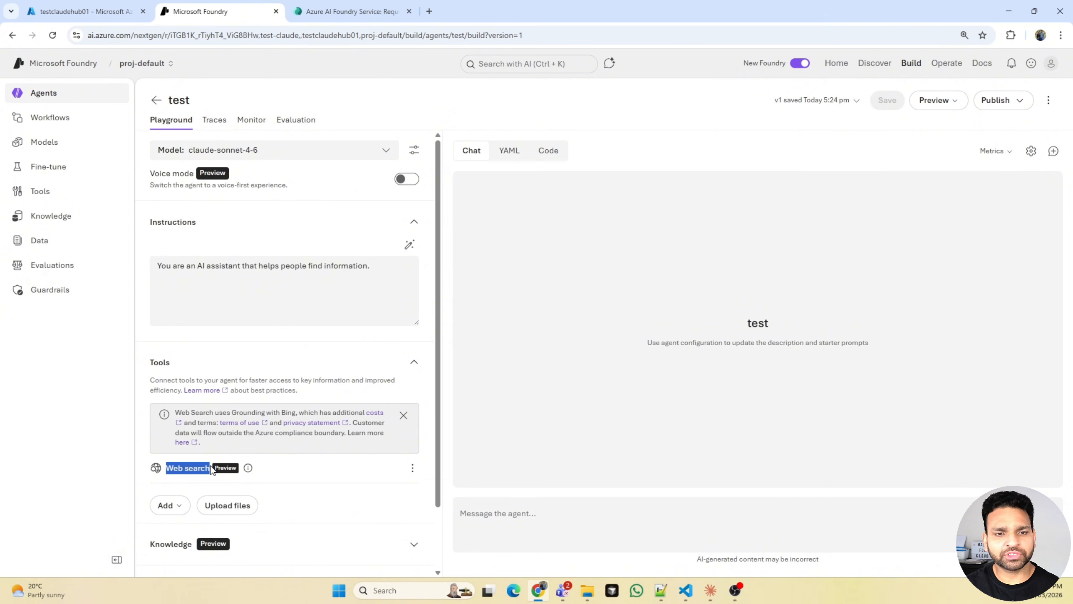
left_click(211, 468)
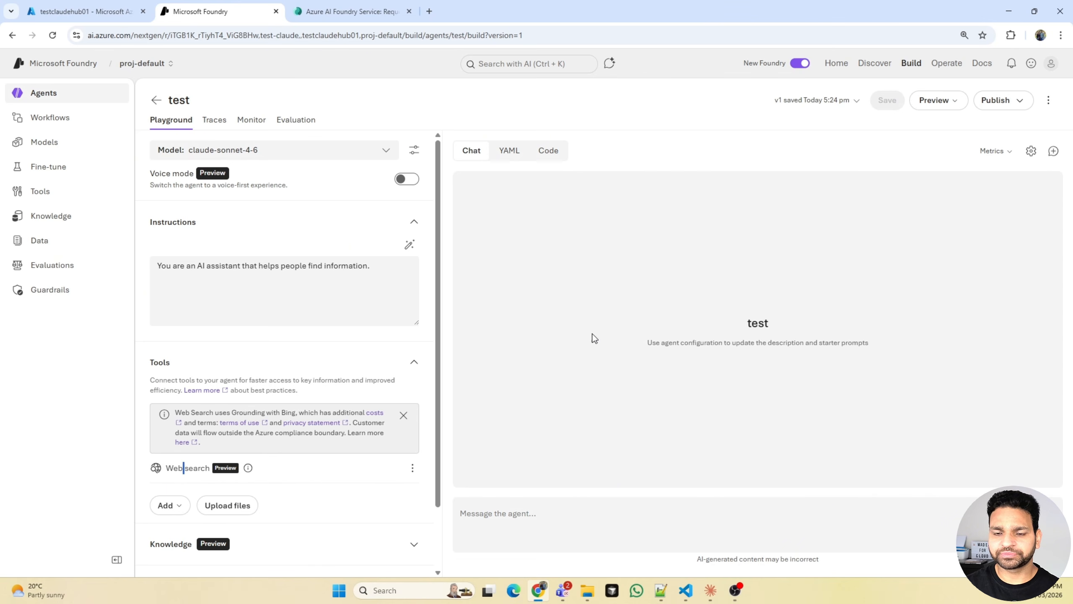
- Send "hi" to the test agent with Web search attached and read the response
left_click(537, 528)
type("hi")
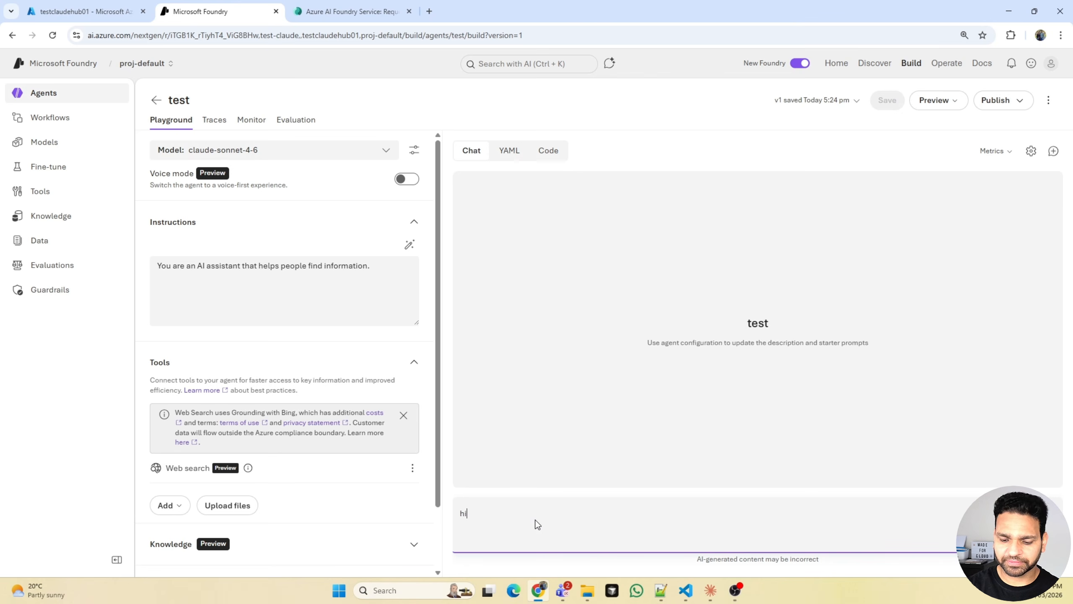
key("Return")
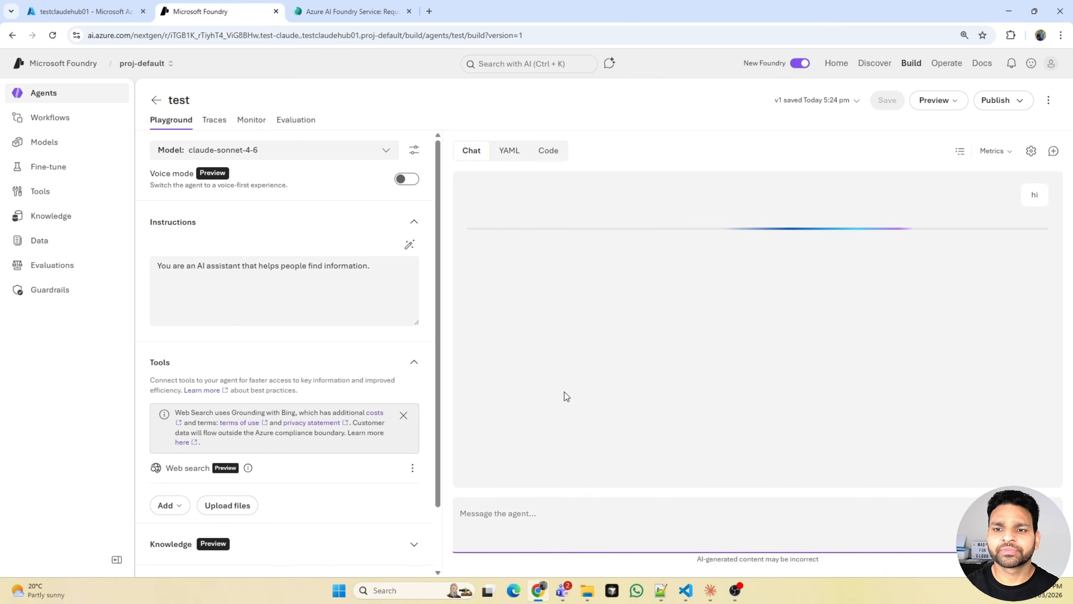
left_click_drag(492, 229, 740, 232)
- Remove the Web search tool from the test agent and save the agent
left_click(414, 468)
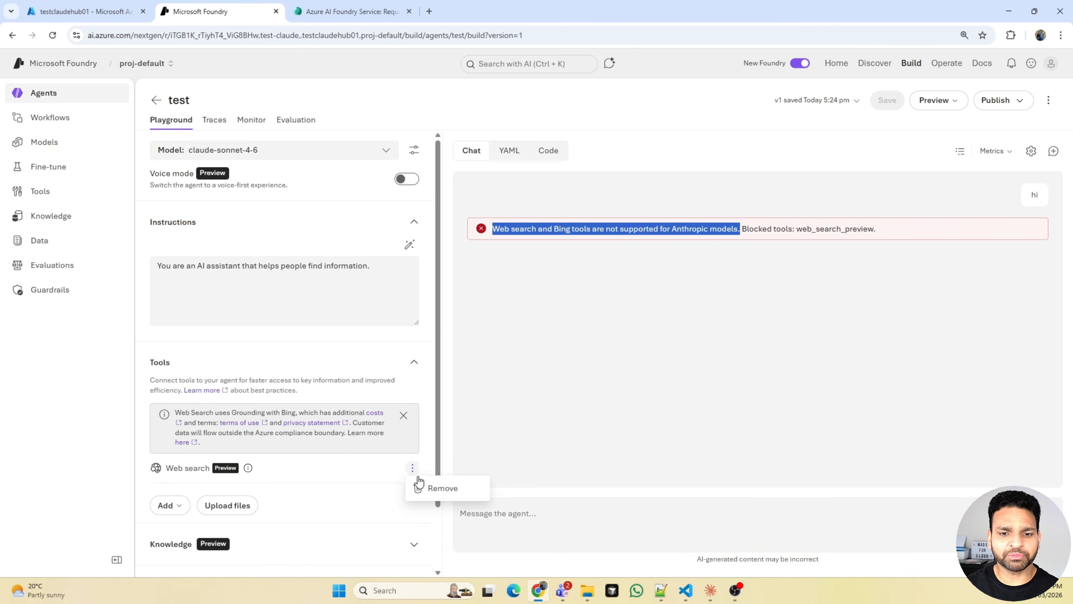
left_click(429, 485)
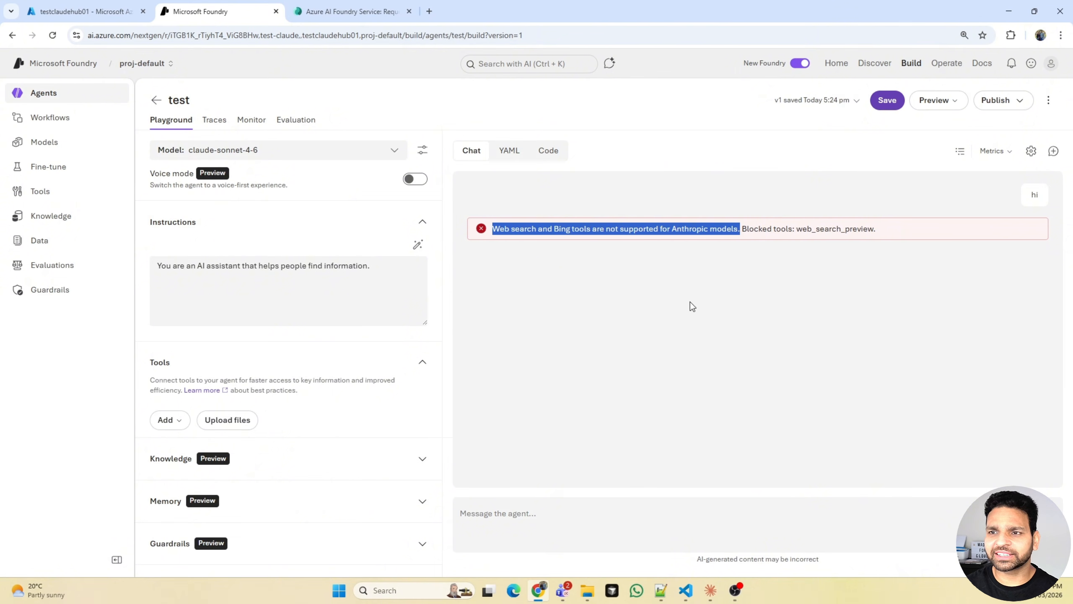
left_click(887, 100)
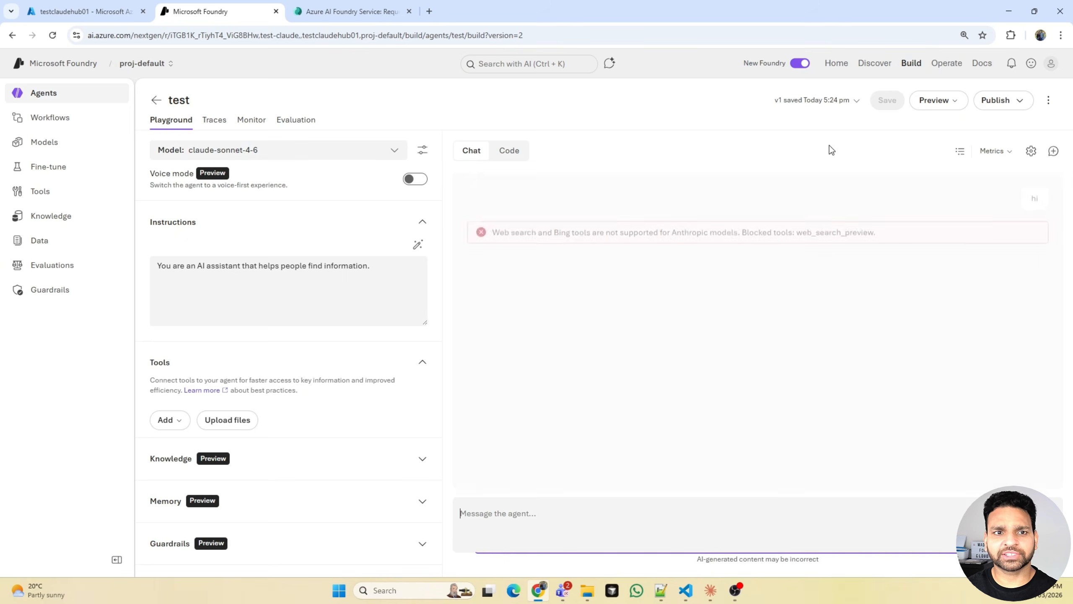
- Send "hi" to the saved agent without the Web search tool
left_click(516, 513)
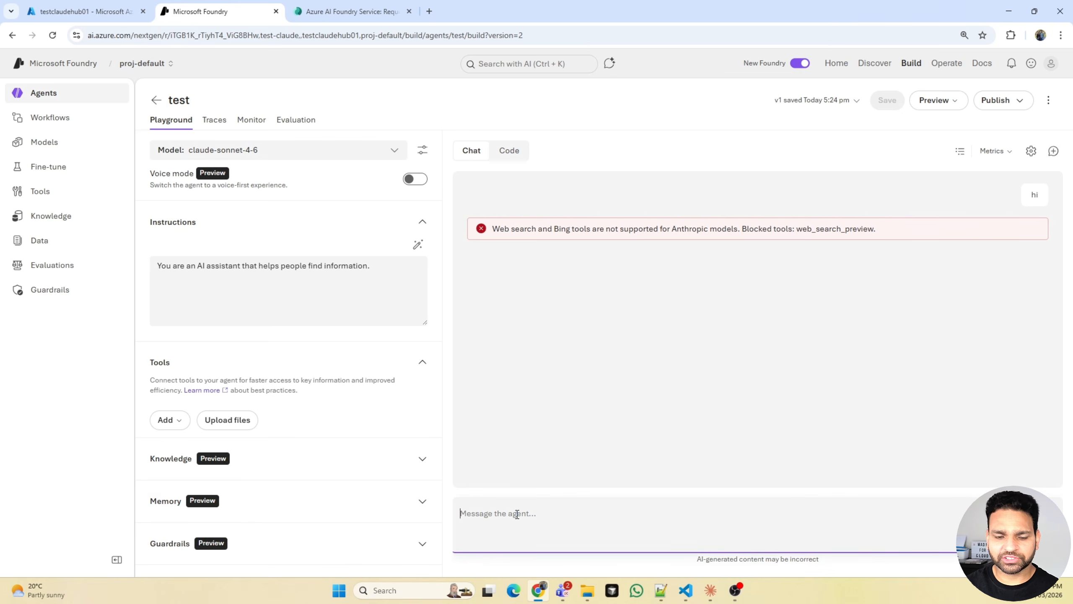
type("hi")
key("Return")
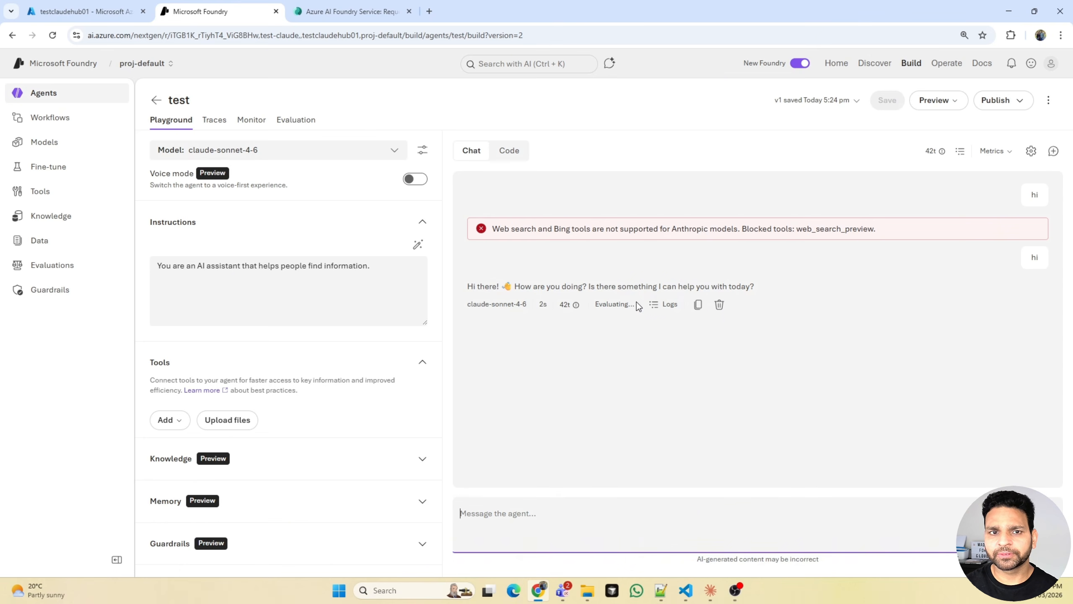
- Review the agent's traces and its monitoring dashboard, including the operational metrics charts
left_click(208, 130)
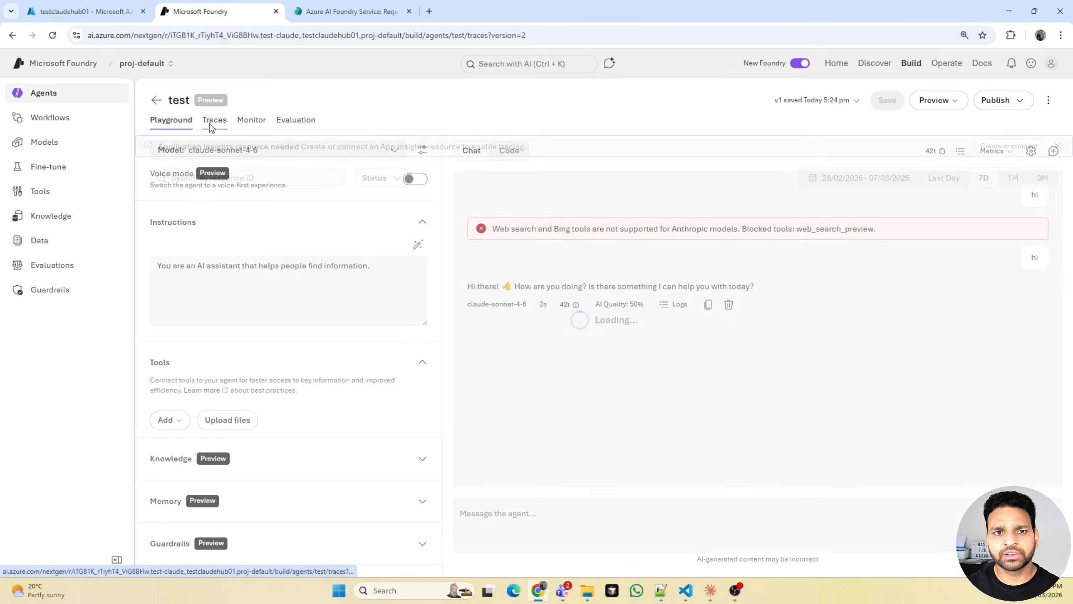
left_click(251, 123)
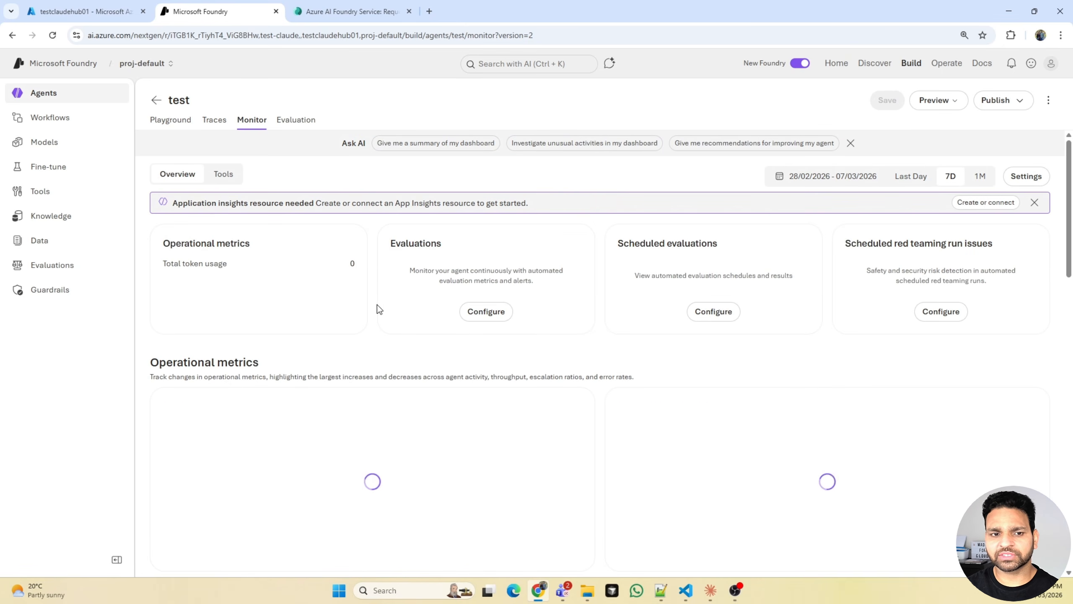
scroll(353, 300, "down", 1)
scroll(353, 299, "down", 9)
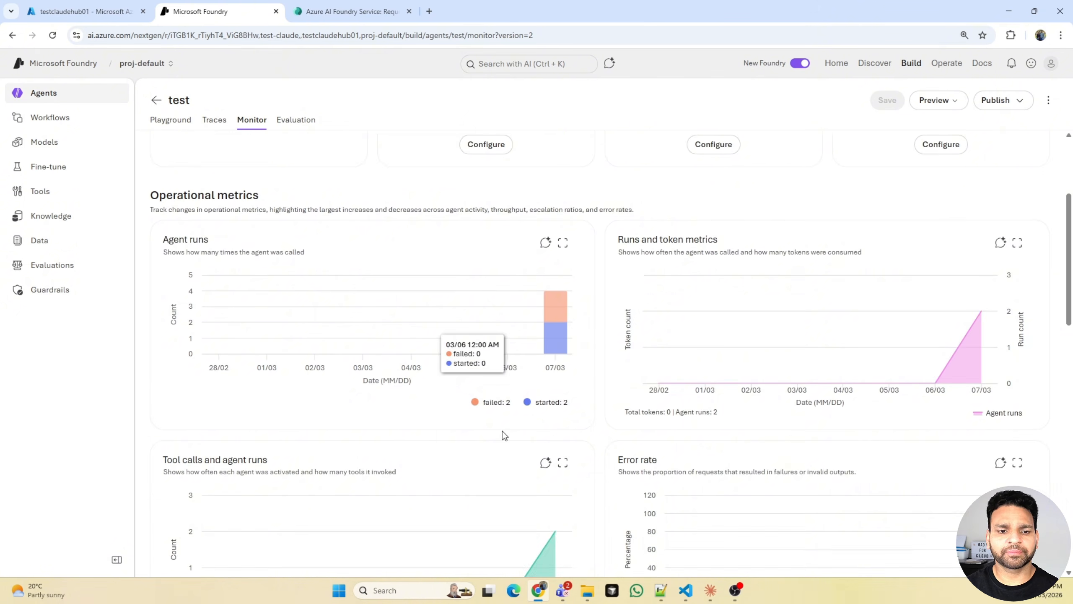
- Back in the agent's playground, add the File search tool and attach the AB731_AI_Transformation_Leader presentation using a new vector index
left_click(165, 122)
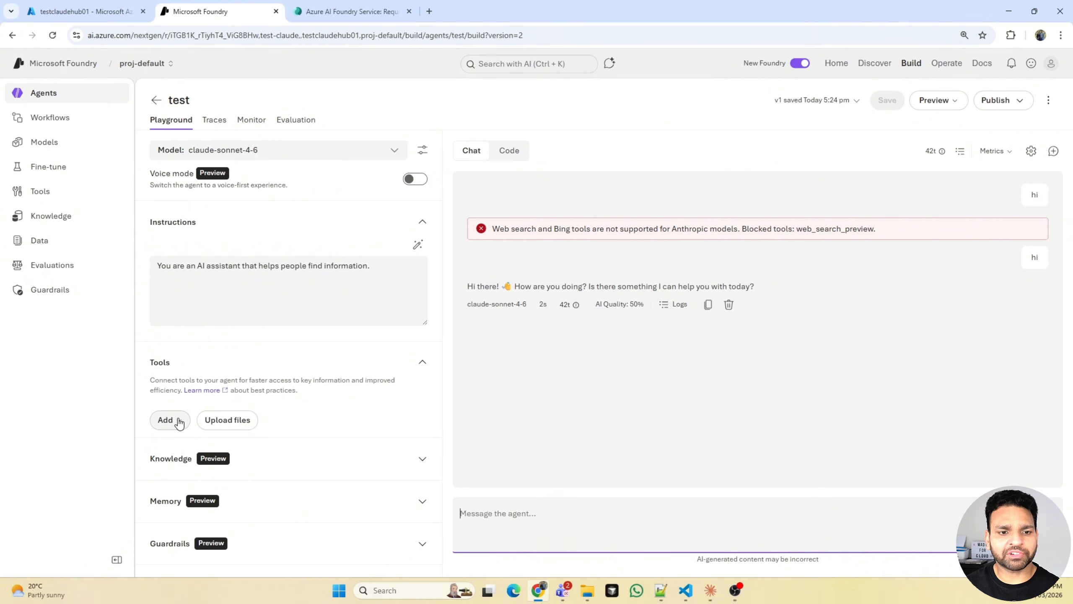
left_click(166, 419)
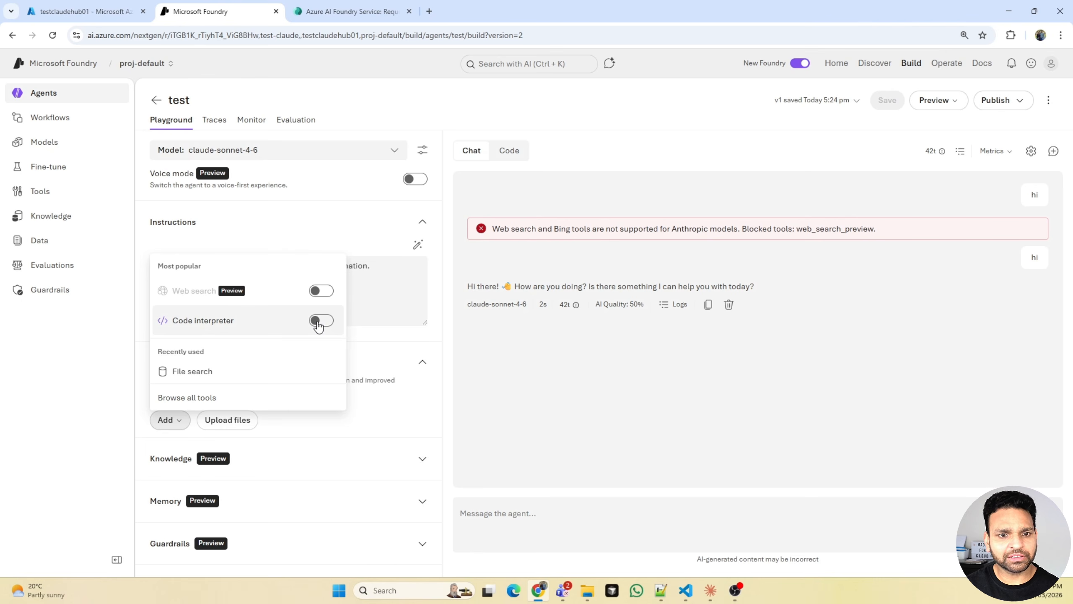
left_click(207, 402)
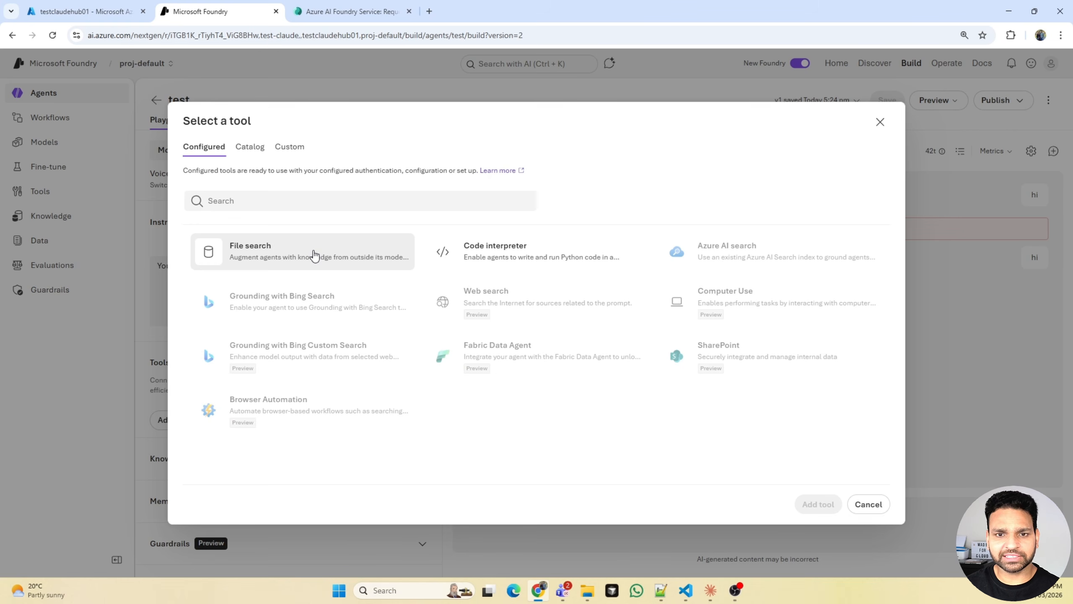
left_click(314, 255)
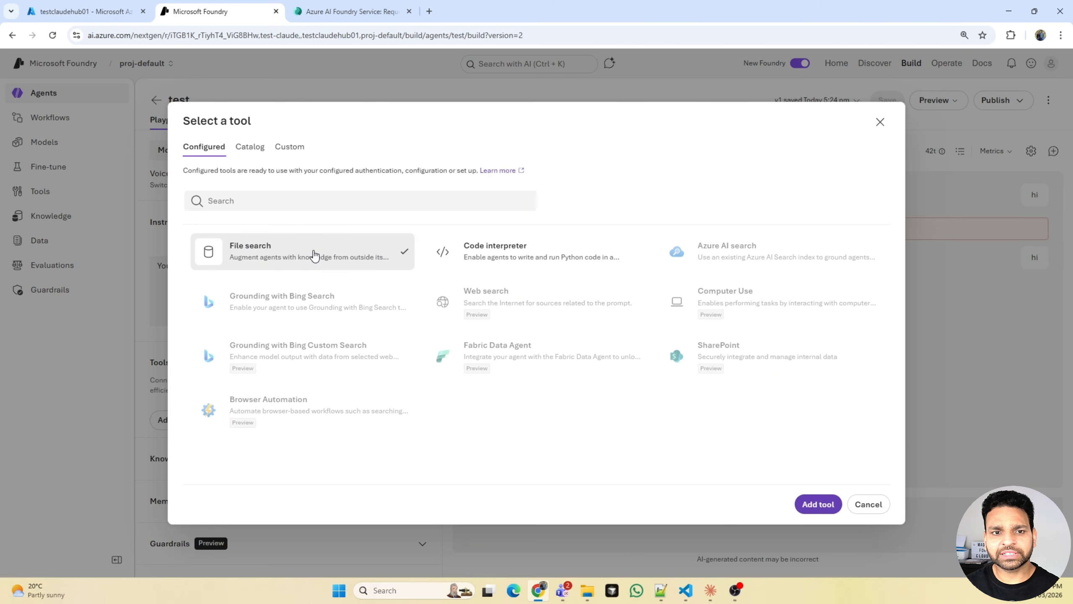
left_click(819, 504)
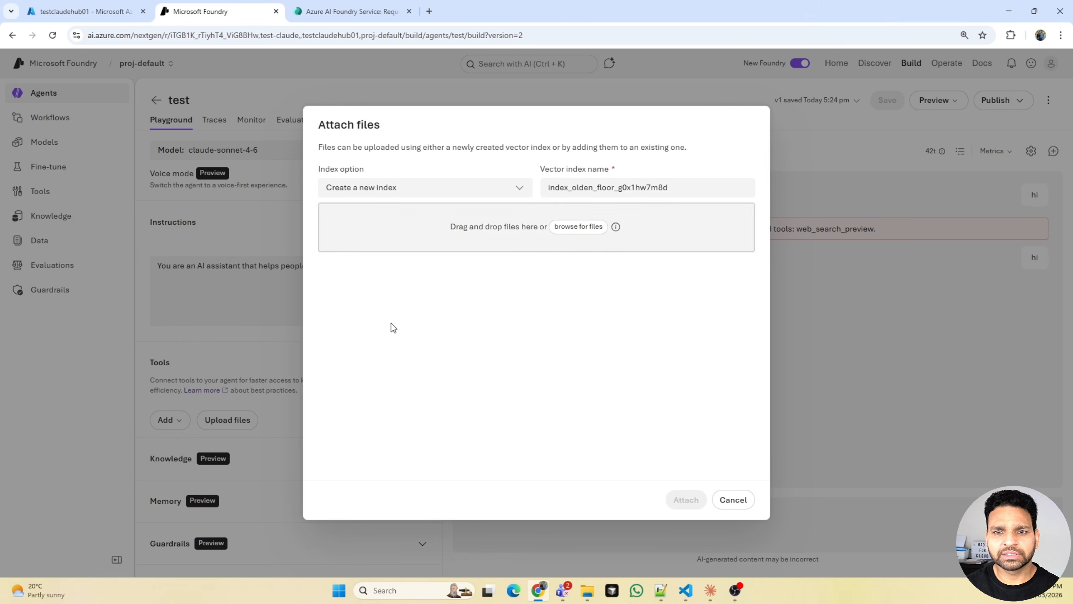
left_click(577, 231)
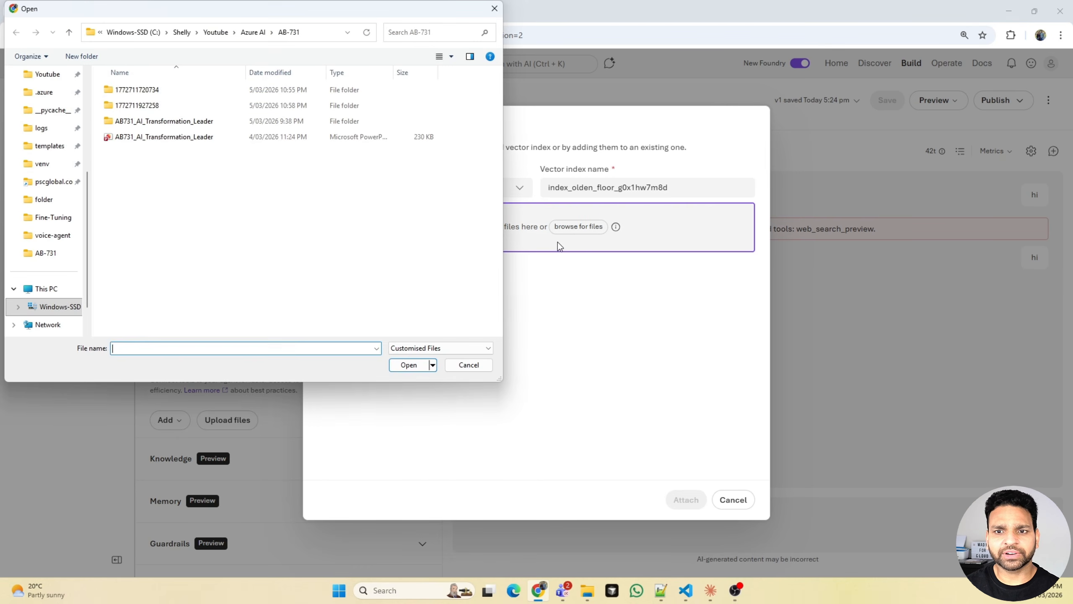
double_click(164, 137)
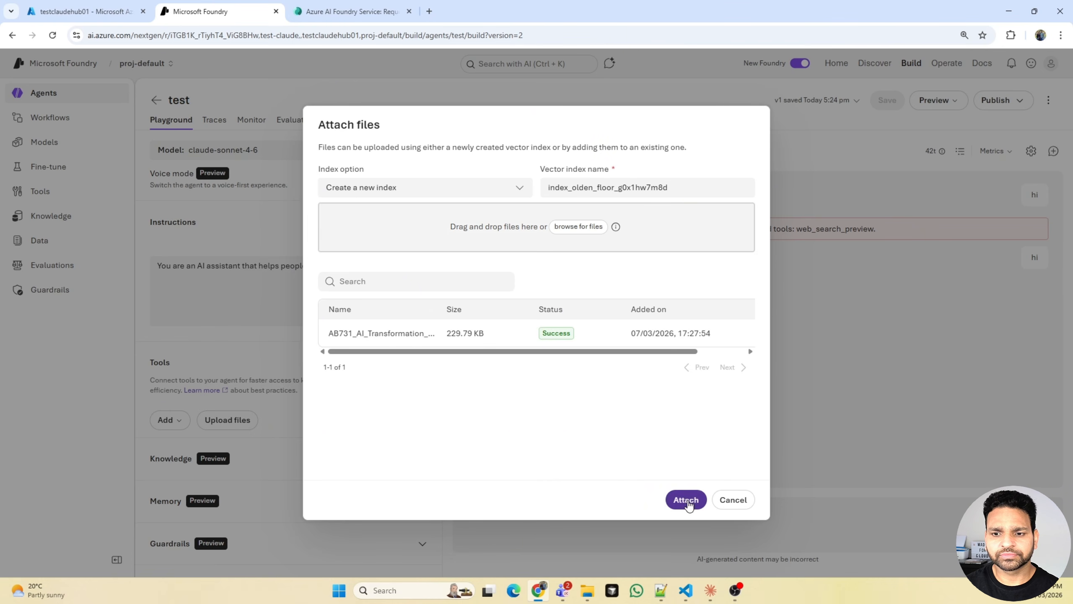
left_click(687, 500)
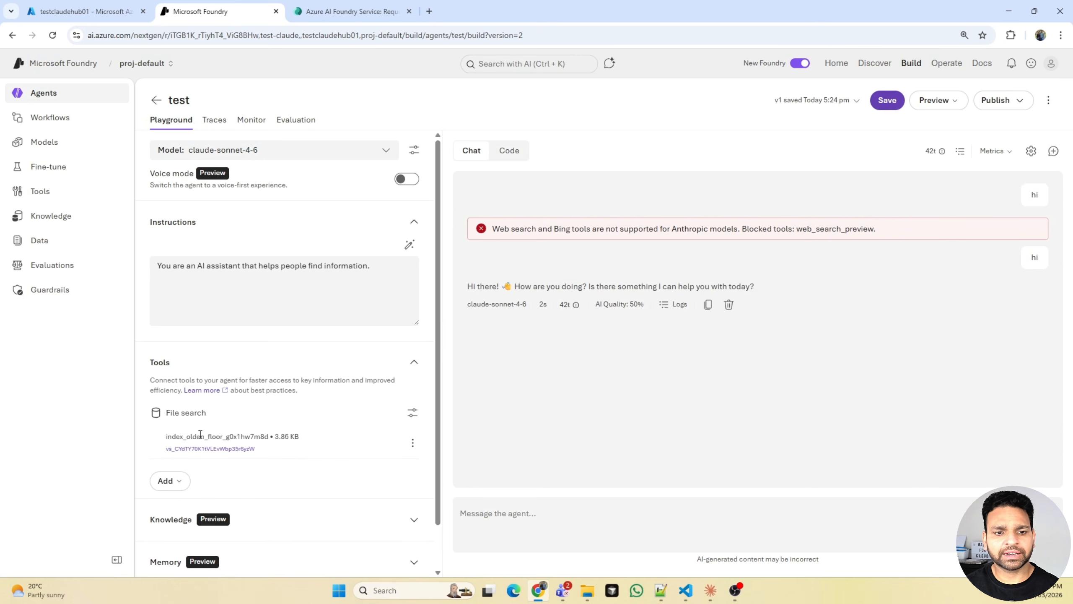
- Browse the configured, catalog and custom tools to check which ones the Claude agent can use
left_click(168, 480)
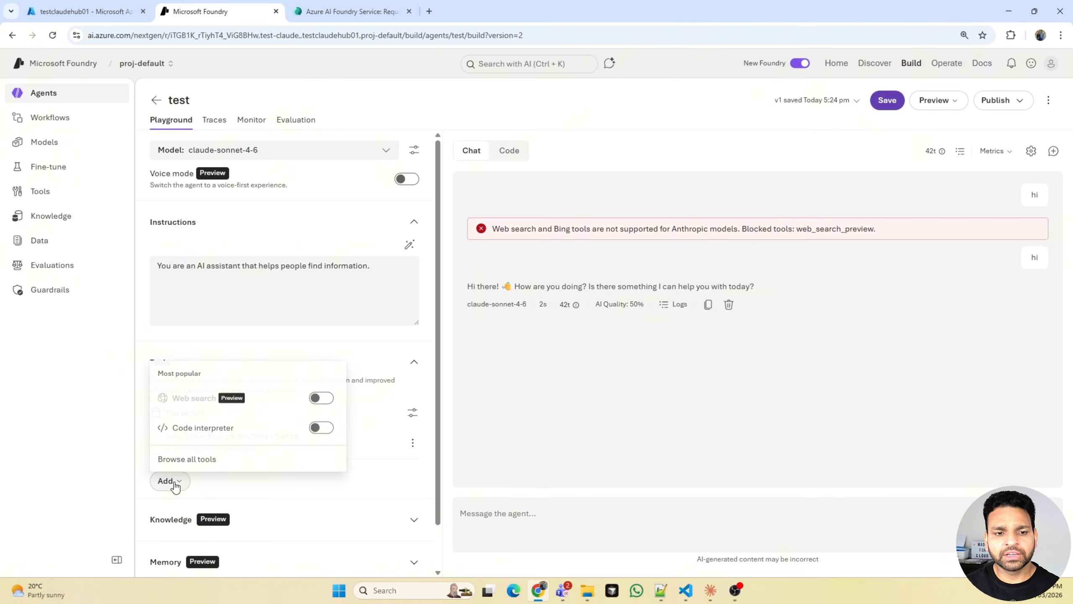
left_click(198, 459)
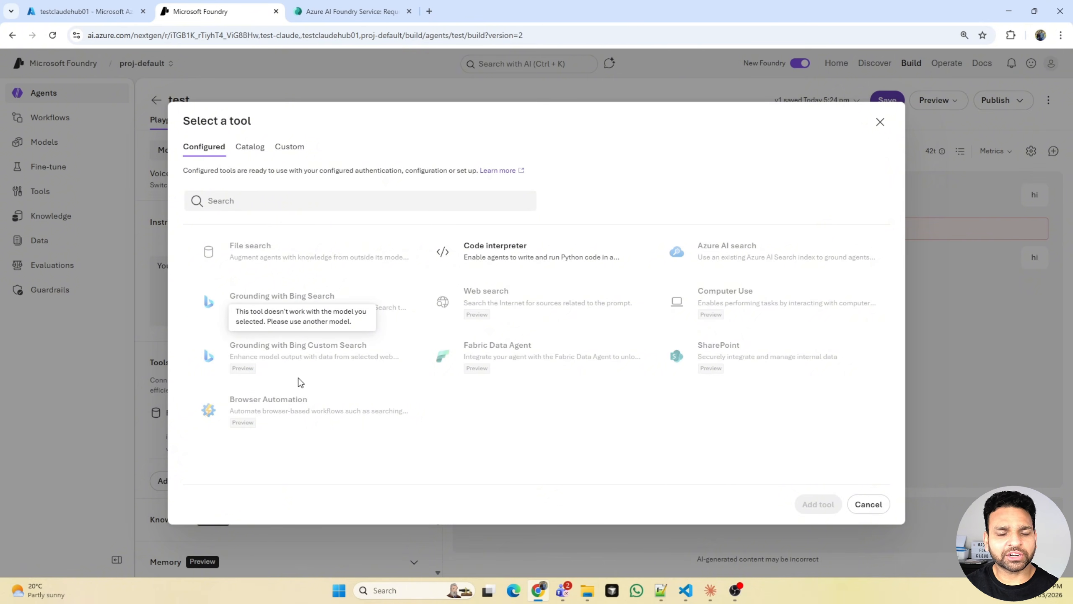
left_click(251, 154)
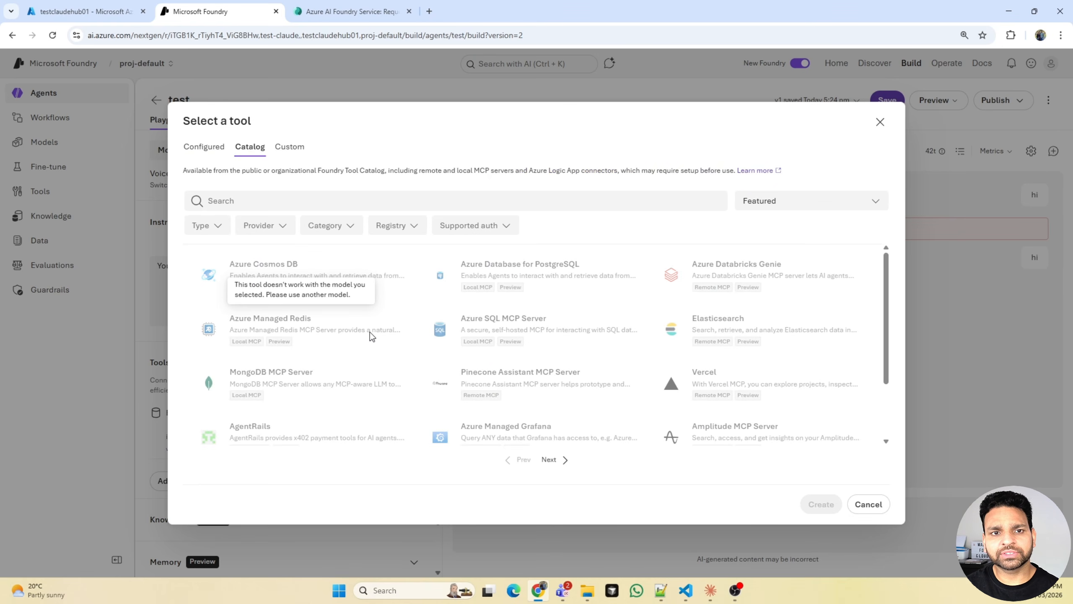
left_click(284, 156)
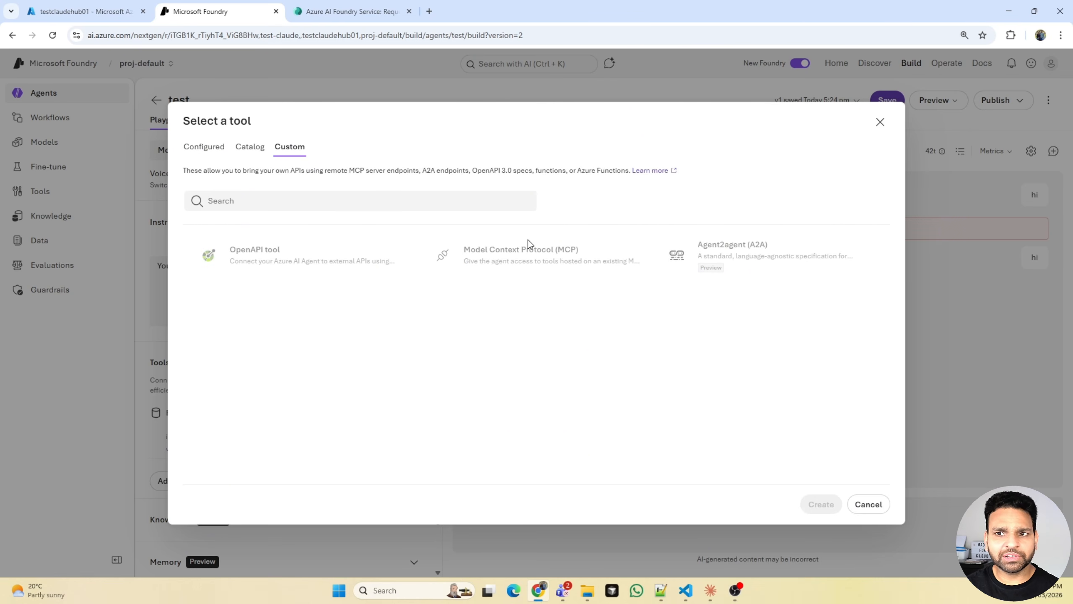
- Leave the tool selection and check the agent's Knowledge options, including the Foundry IQ connection settings, without connecting anything
left_click(880, 122)
scroll(230, 421, "down", 2)
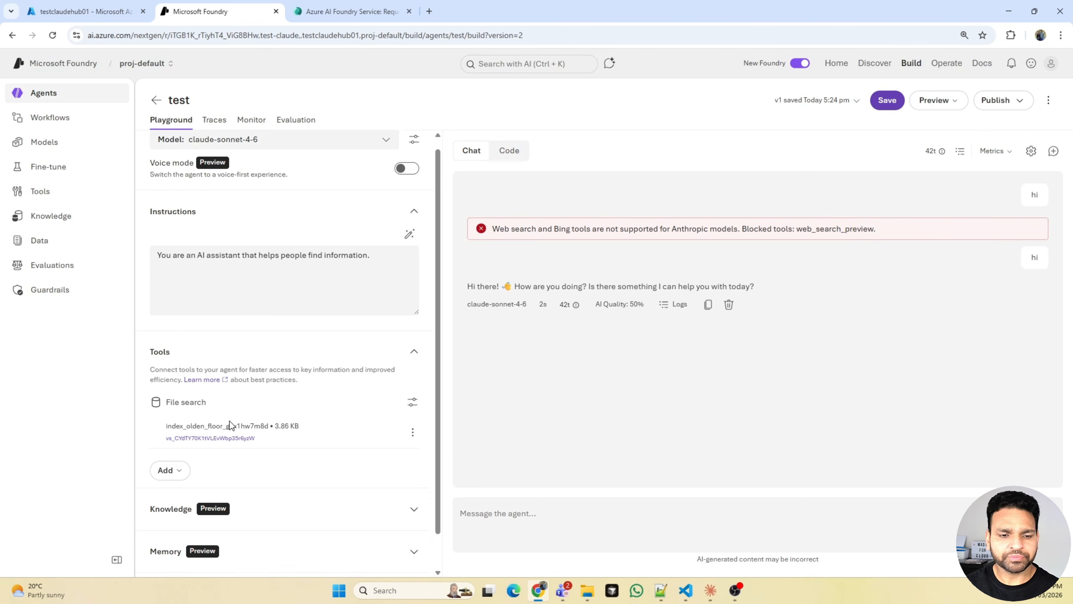
left_click(250, 467)
scroll(294, 455, "down", 1)
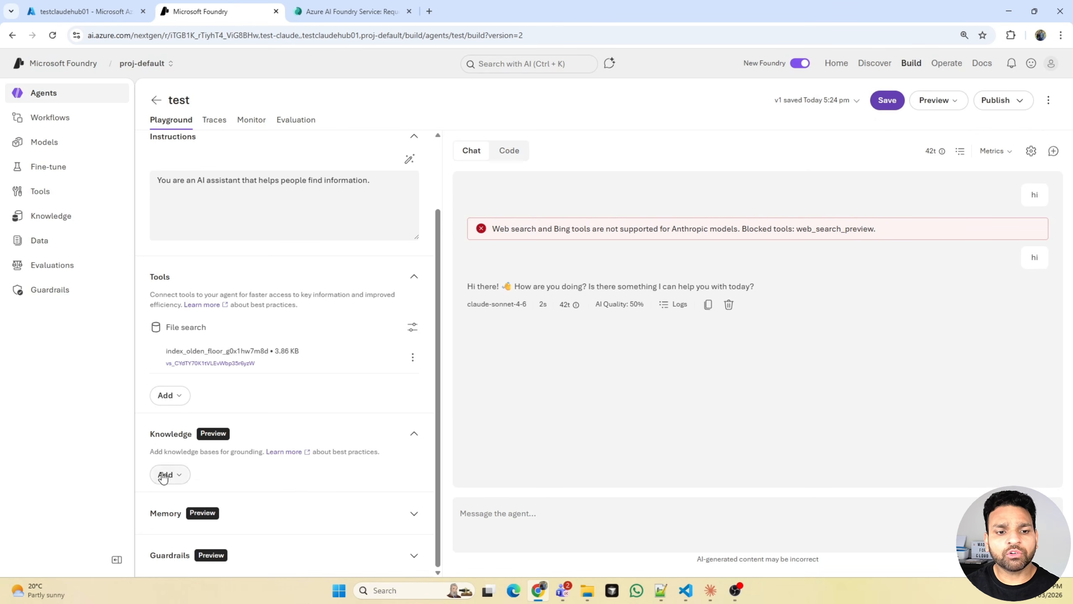
left_click(169, 474)
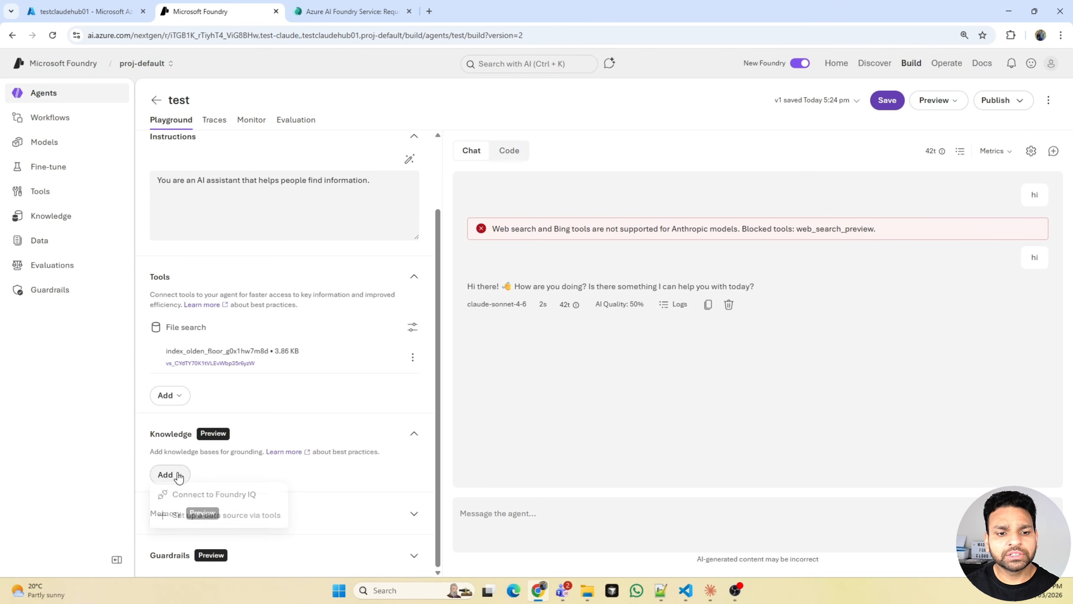
left_click(234, 502)
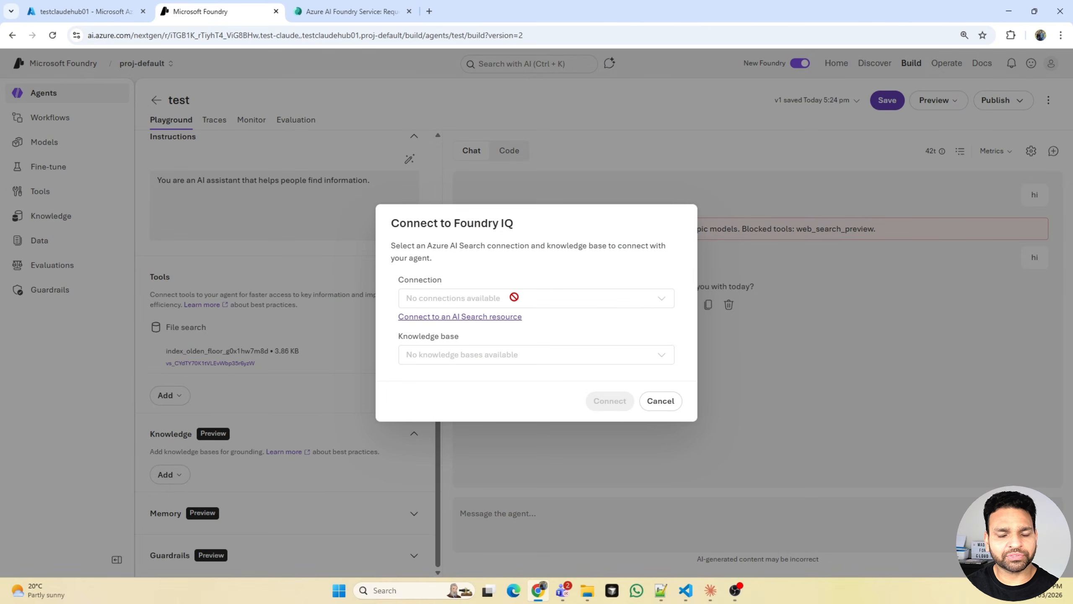
left_click(663, 401)
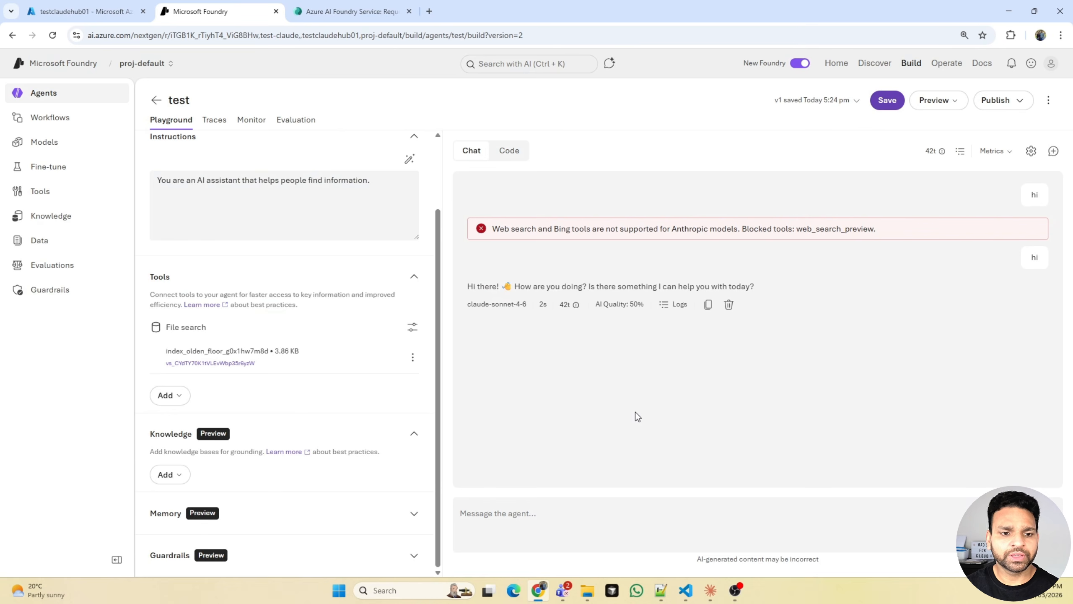
- Examine the agent's Memory and Guardrails sections for claude-sonnet-4-6 support, and list the ways to add knowledge again
left_click(226, 516)
scroll(256, 491, "down", 2)
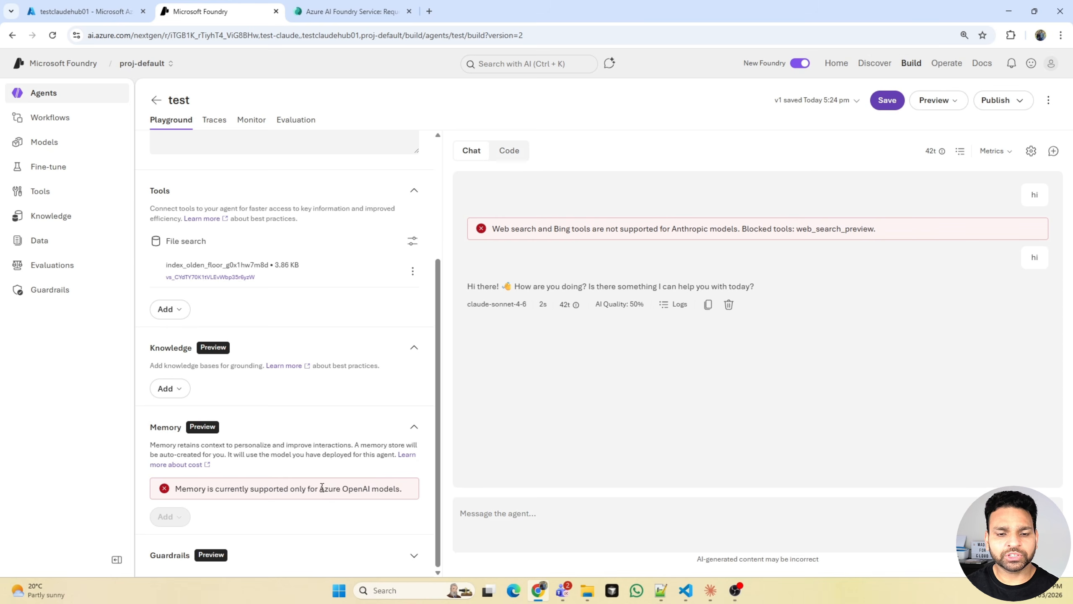
left_click_drag(316, 488, 399, 487)
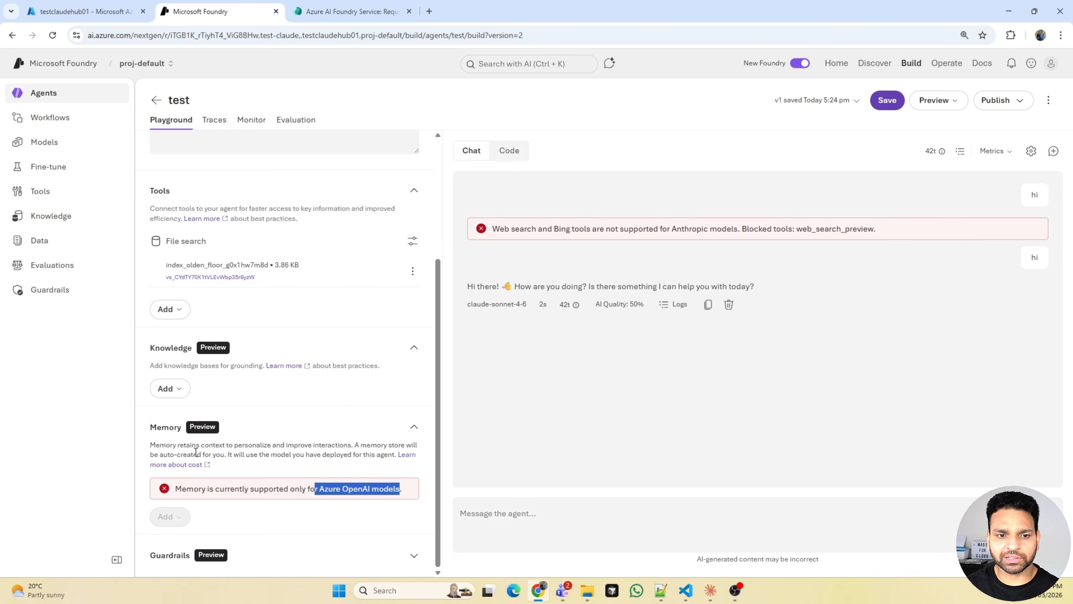
left_click(251, 549)
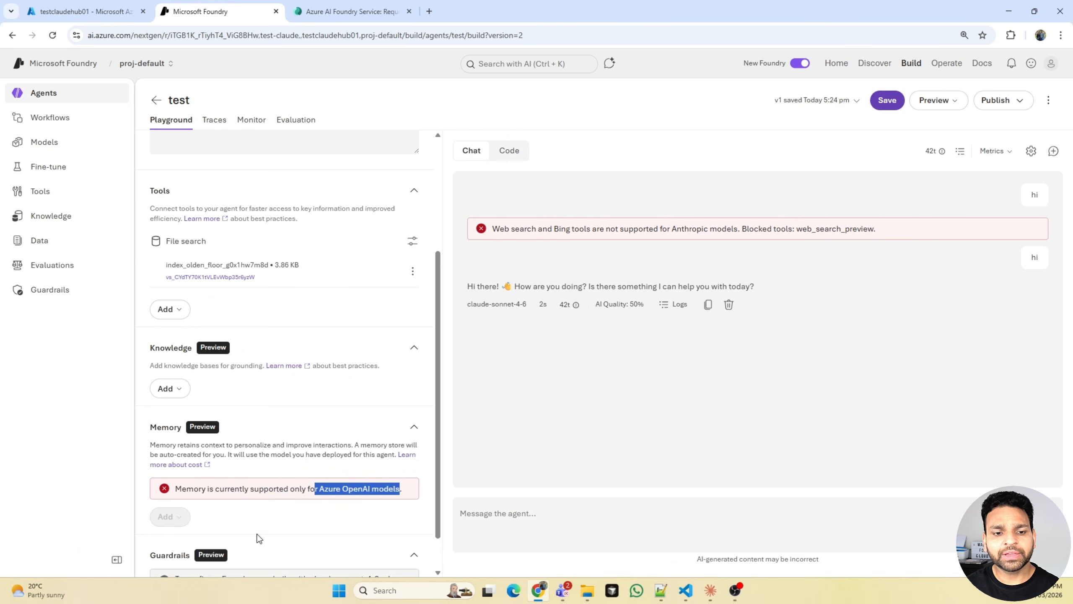
scroll(264, 511, "down", 1)
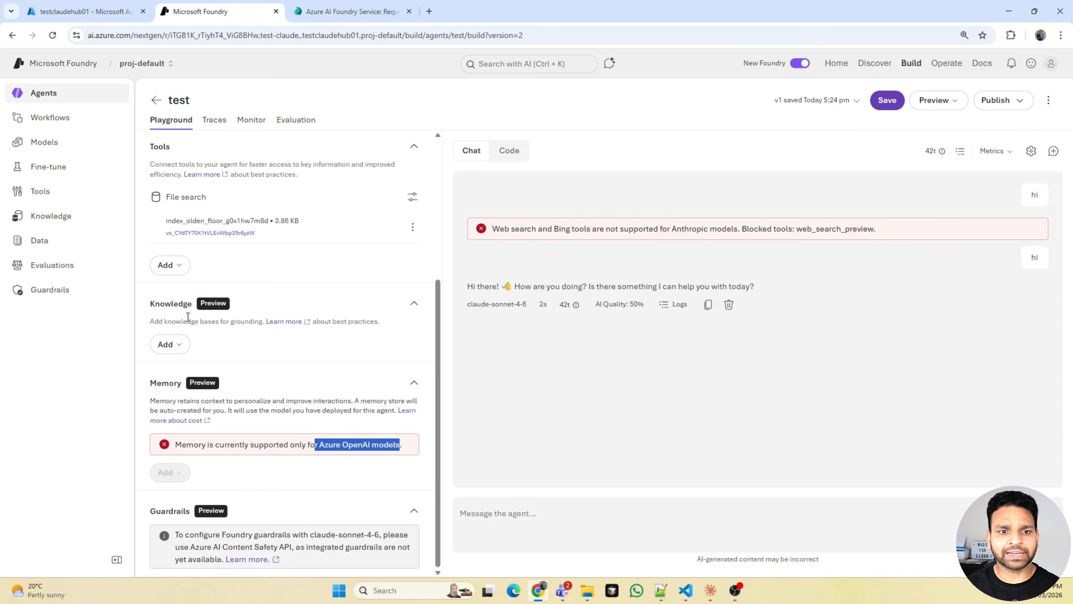
left_click(176, 342)
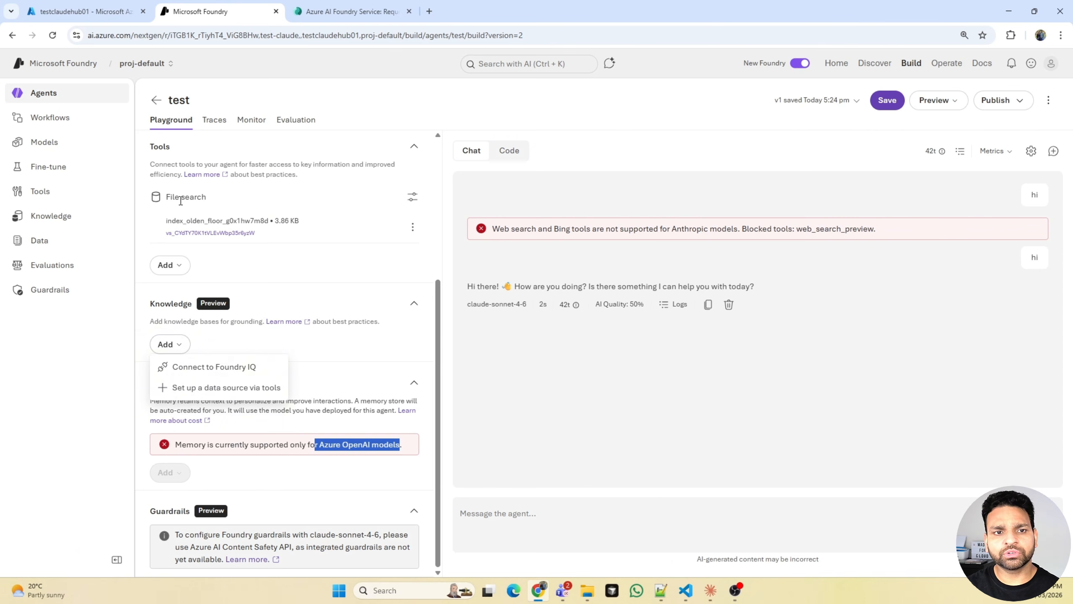
- Ask the agent "what is ab-731" in the playground chat to test the File search tool
scroll(323, 282, "up", 4)
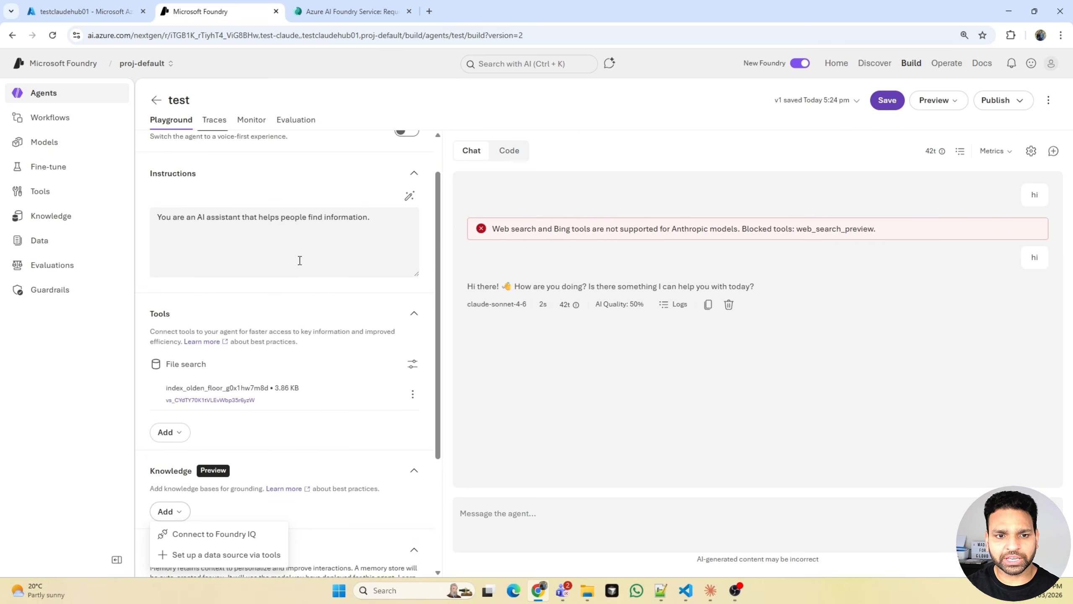
left_click(501, 515)
type("wh")
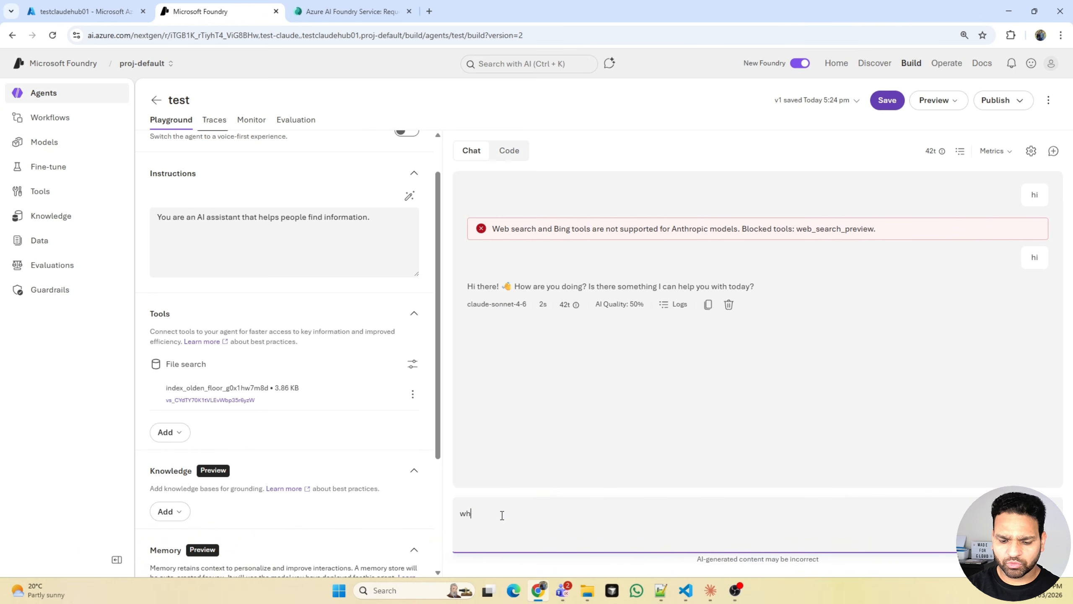
type("at is ab-")
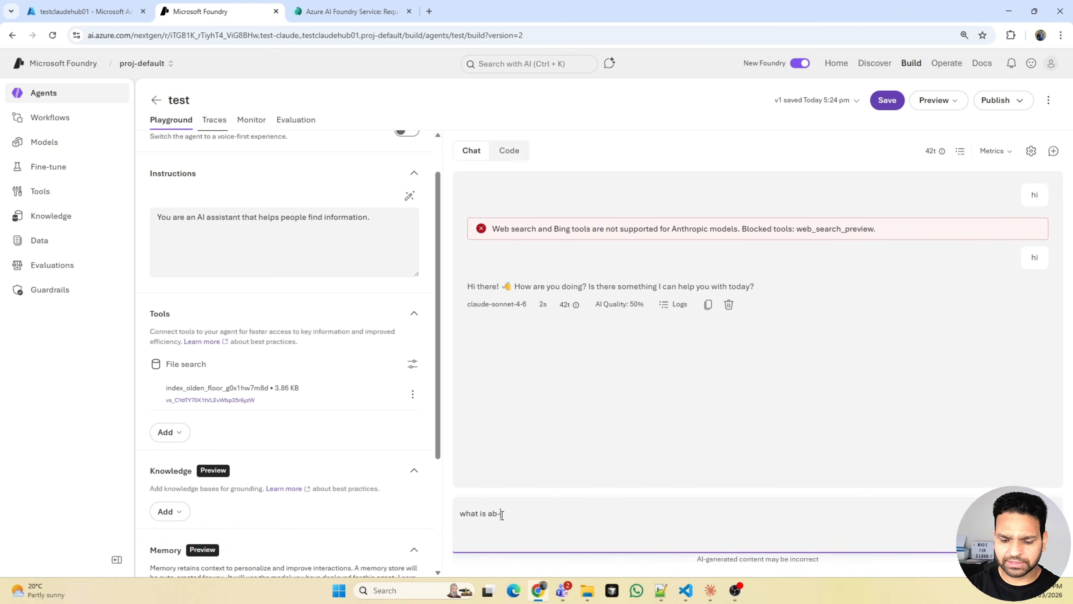
type("731")
key("Return")
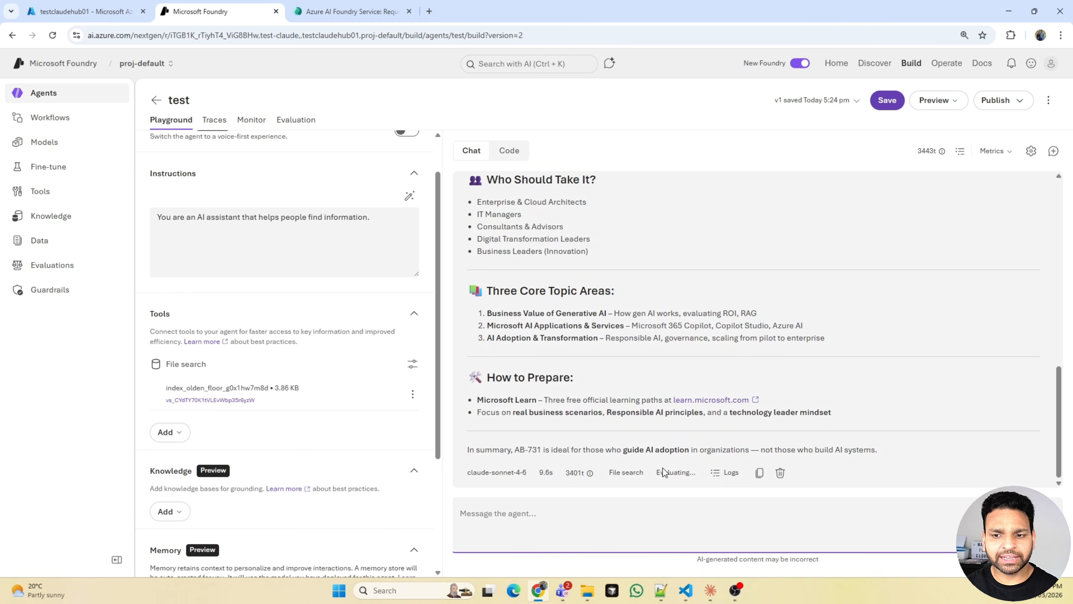
- Examine the logs of the AB-731 answer, reading through the file_search tool output, and return to the chat
left_click(727, 473)
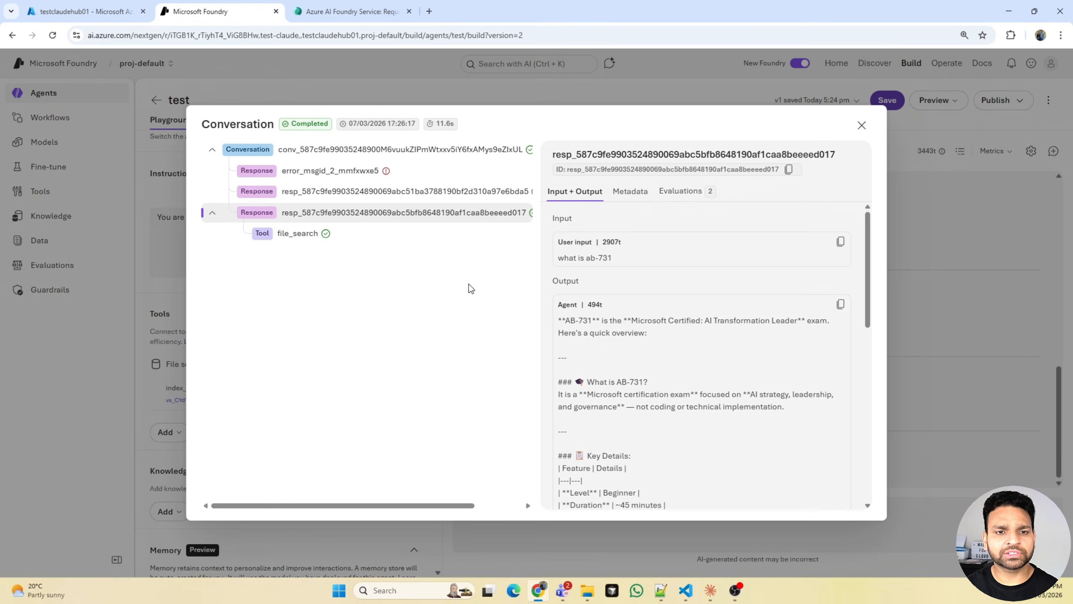
left_click(285, 243)
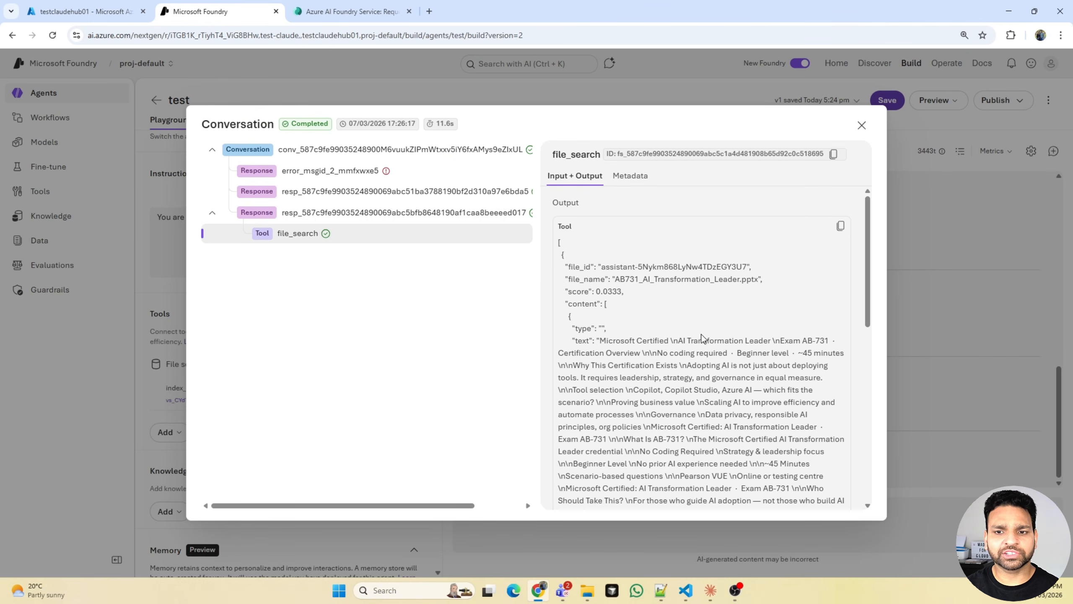
scroll(702, 339, "down", 5)
scroll(702, 339, "down", 5)
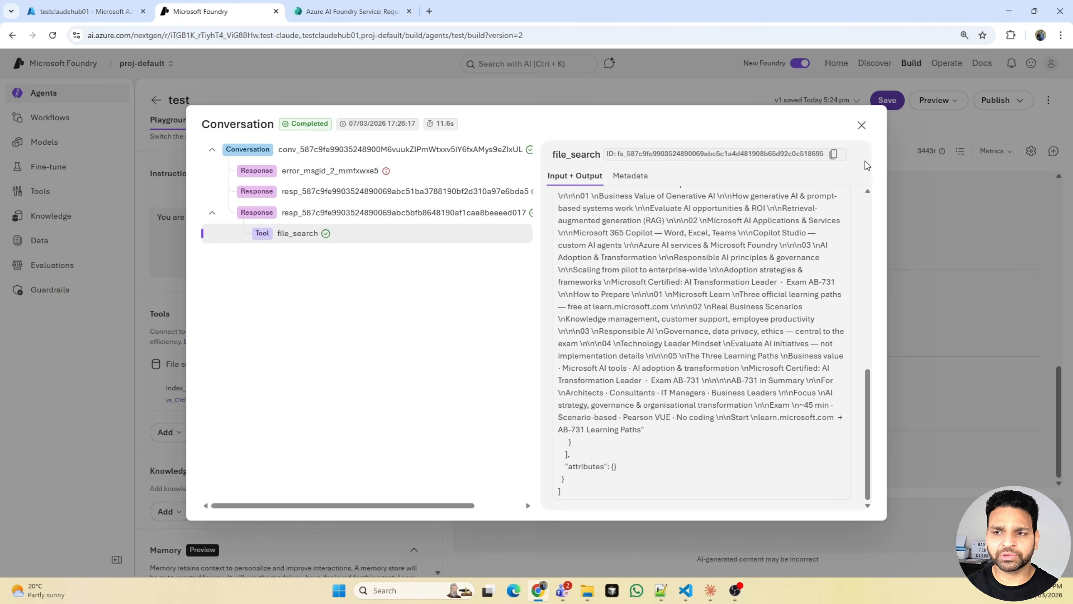
left_click(862, 125)
scroll(635, 366, "up", 10)
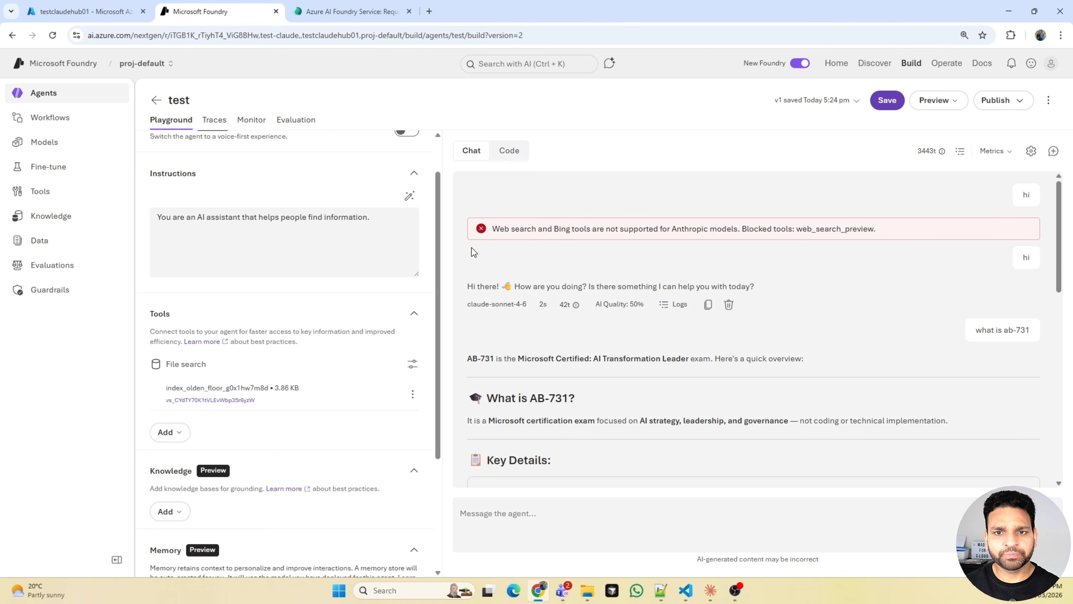
- Show the Python sample code for calling the test agent and look over the whole script
left_click(508, 151)
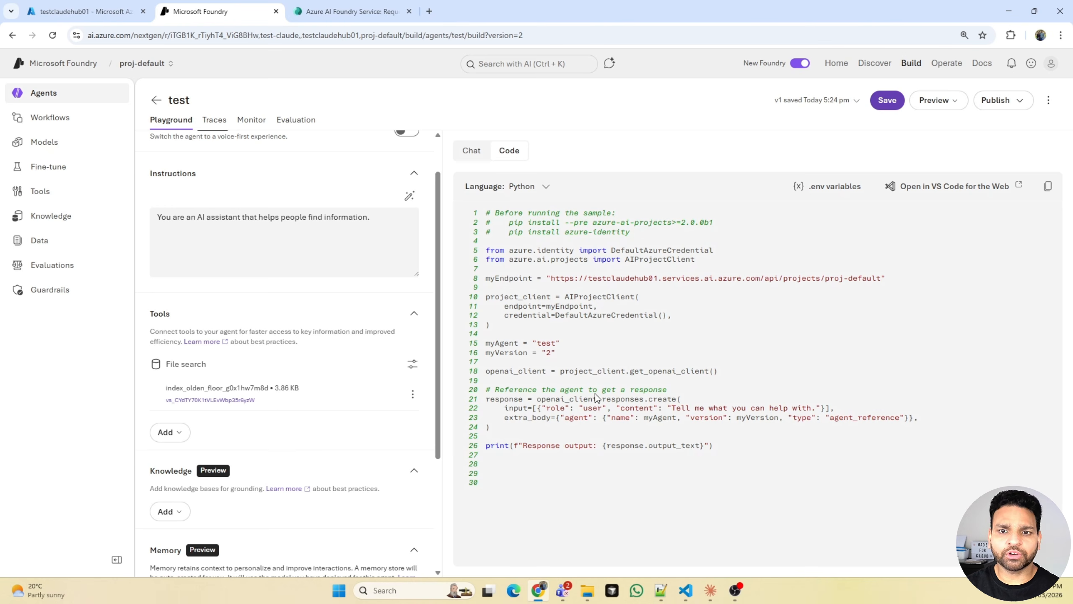
left_click_drag(743, 454, 463, 186)
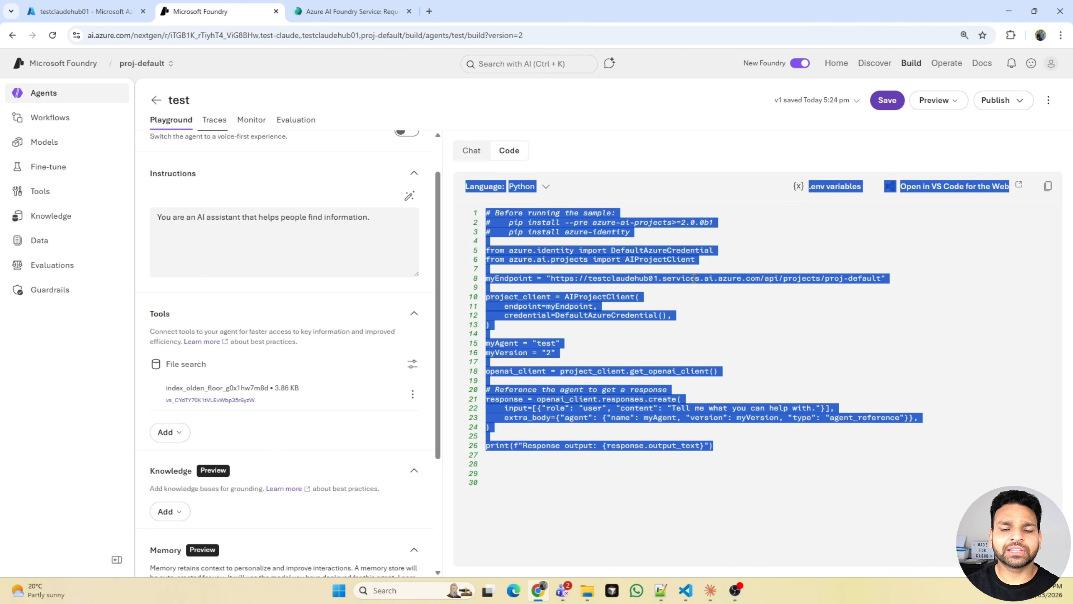
left_click(762, 257)
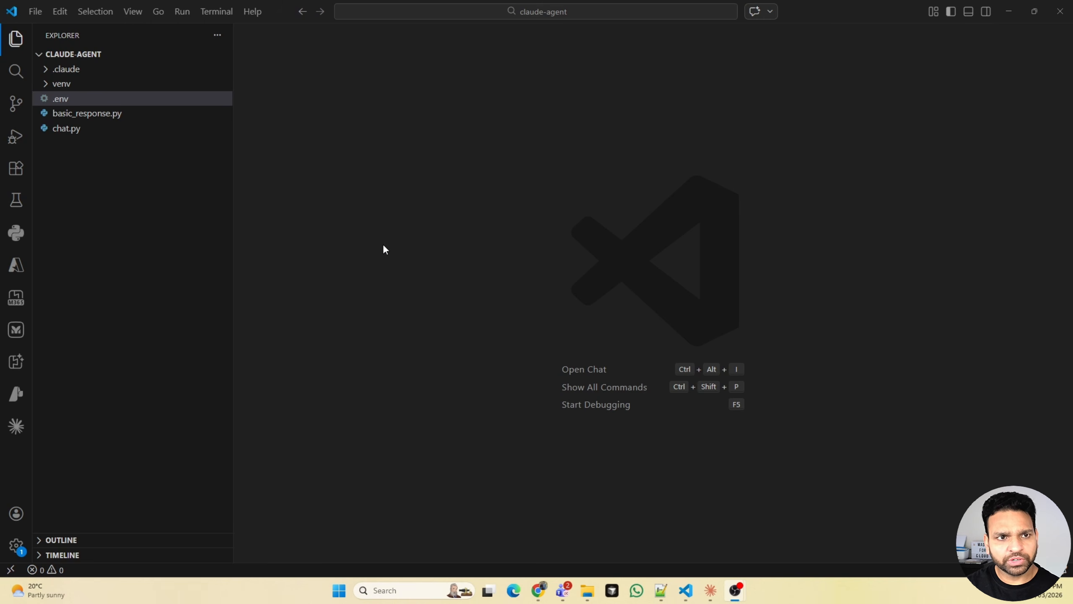
- In VS Code, examine the imports and client setup in basic_response.py and the endpoint and agent name in .env
left_click(97, 119)
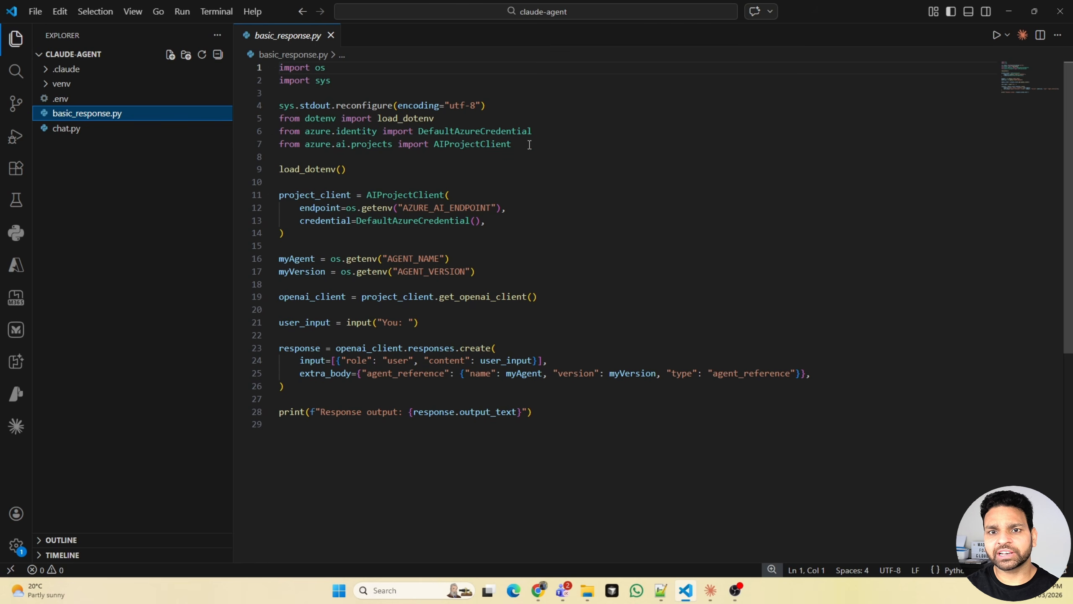
left_click_drag(529, 145, 269, 135)
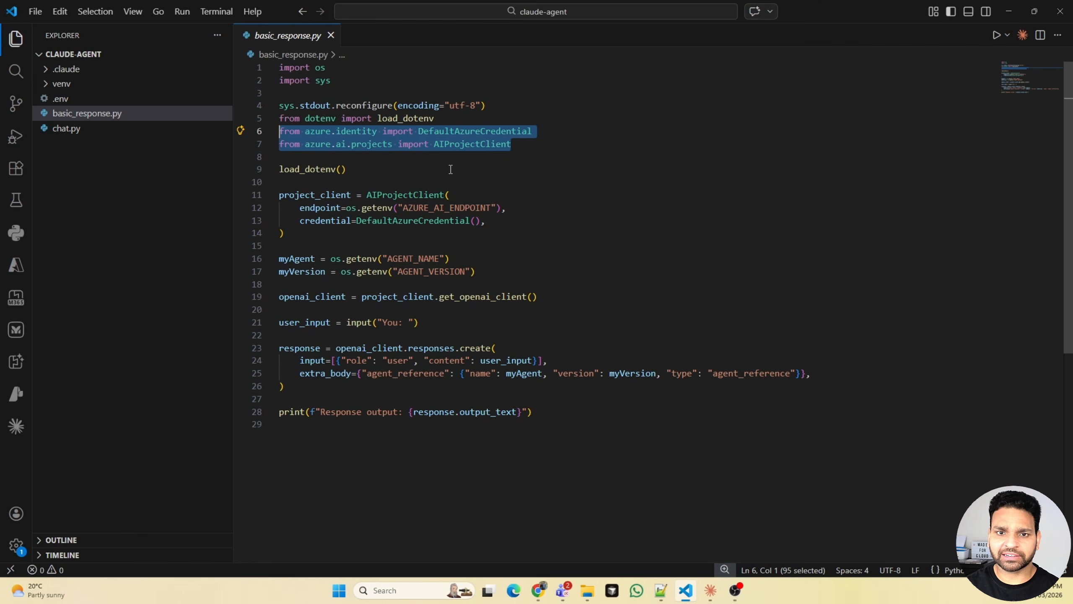
left_click_drag(494, 275, 288, 195)
left_click(79, 100)
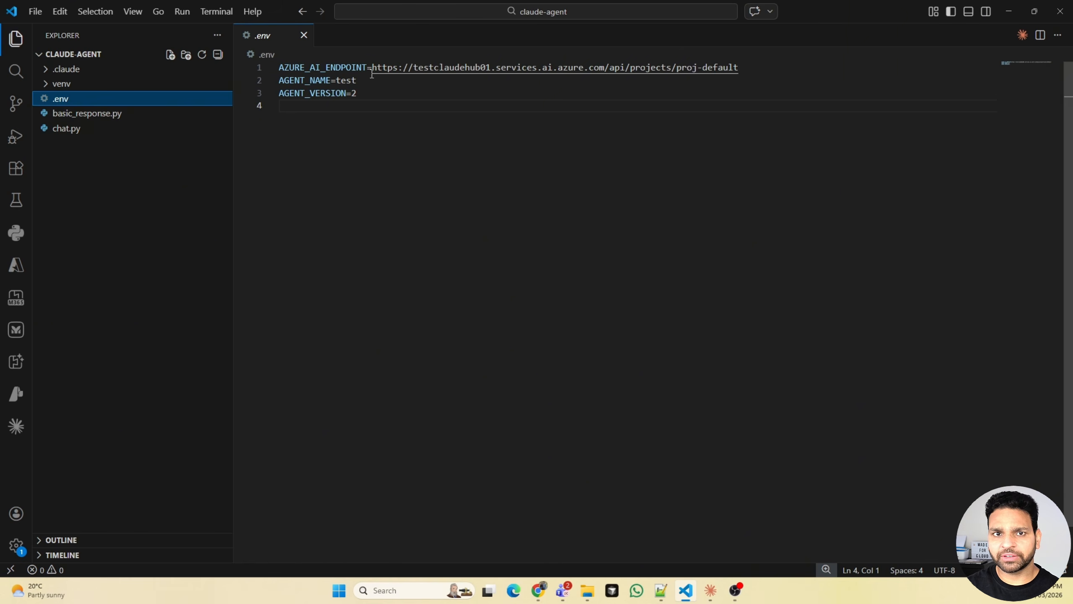
left_click_drag(372, 68, 740, 68)
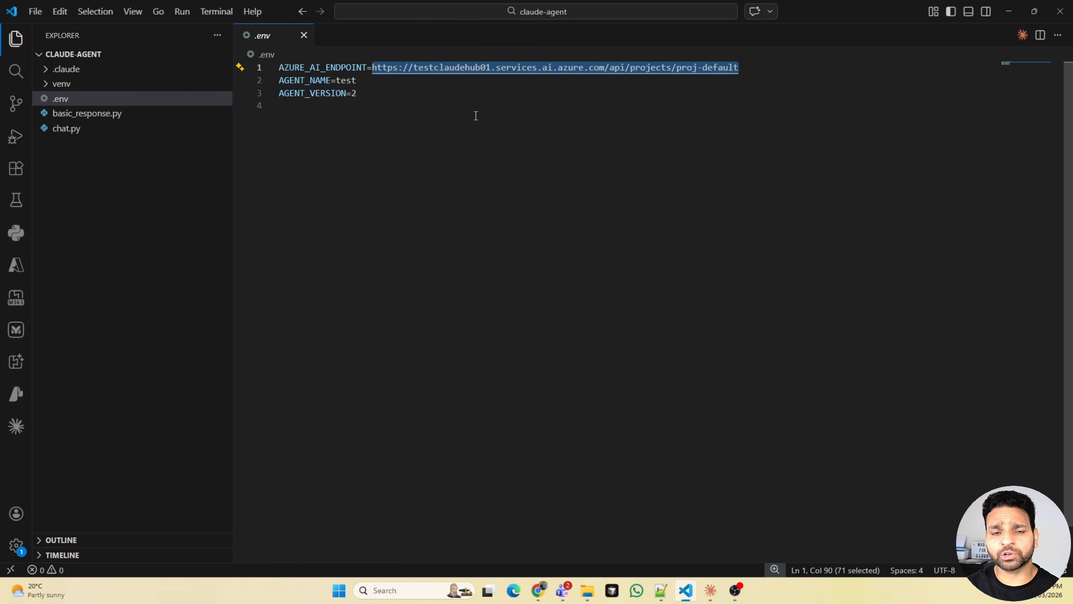
left_click_drag(358, 81, 337, 80)
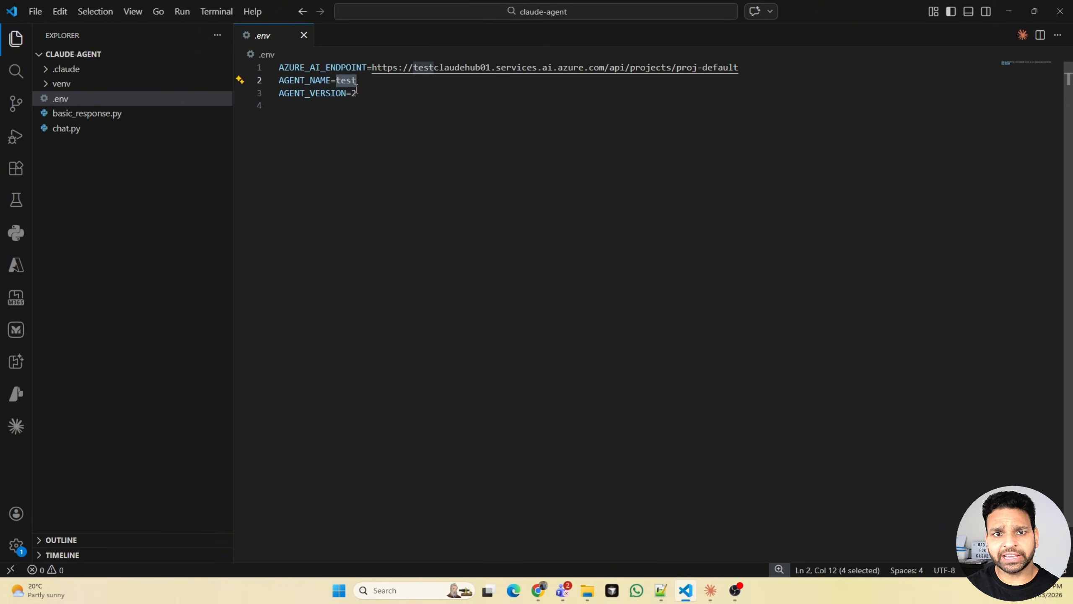
- Run basic_response.py with Python in a new terminal and send "hi" to the agent
left_click(88, 113)
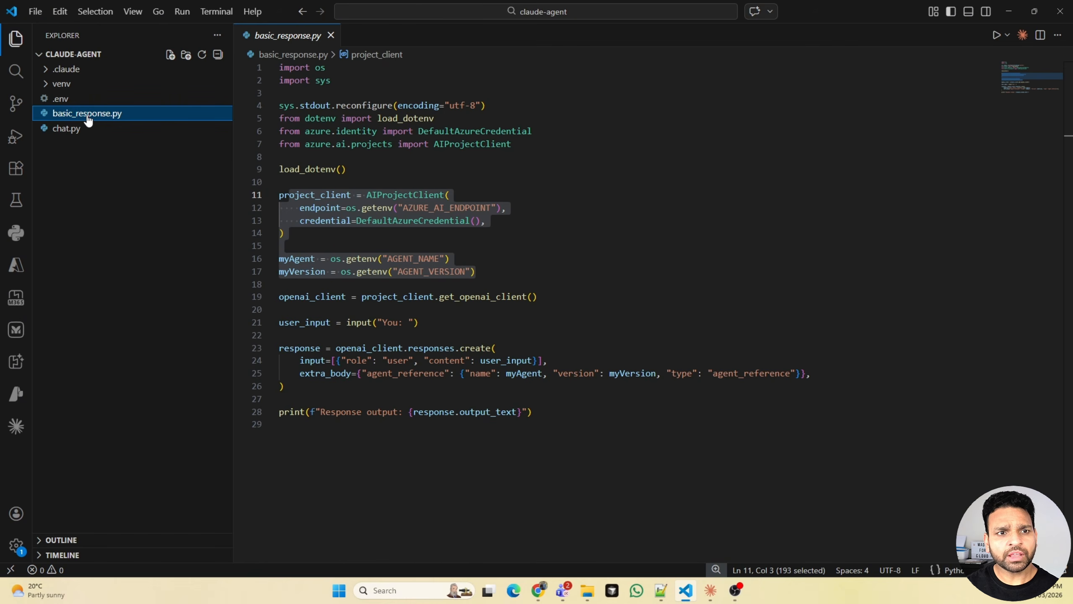
left_click(217, 11)
left_click(239, 30)
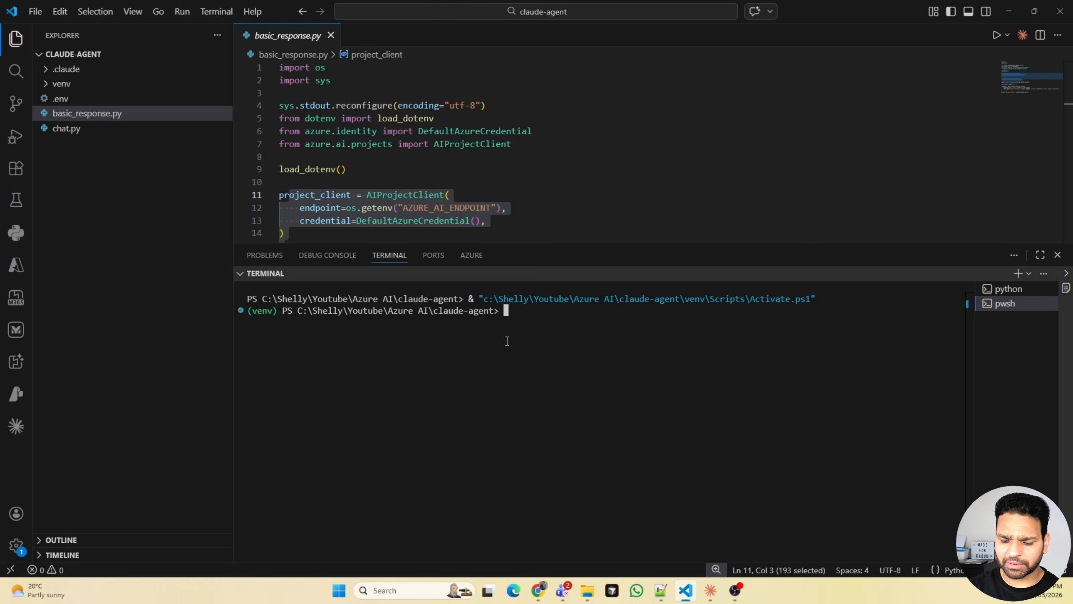
type("python ")
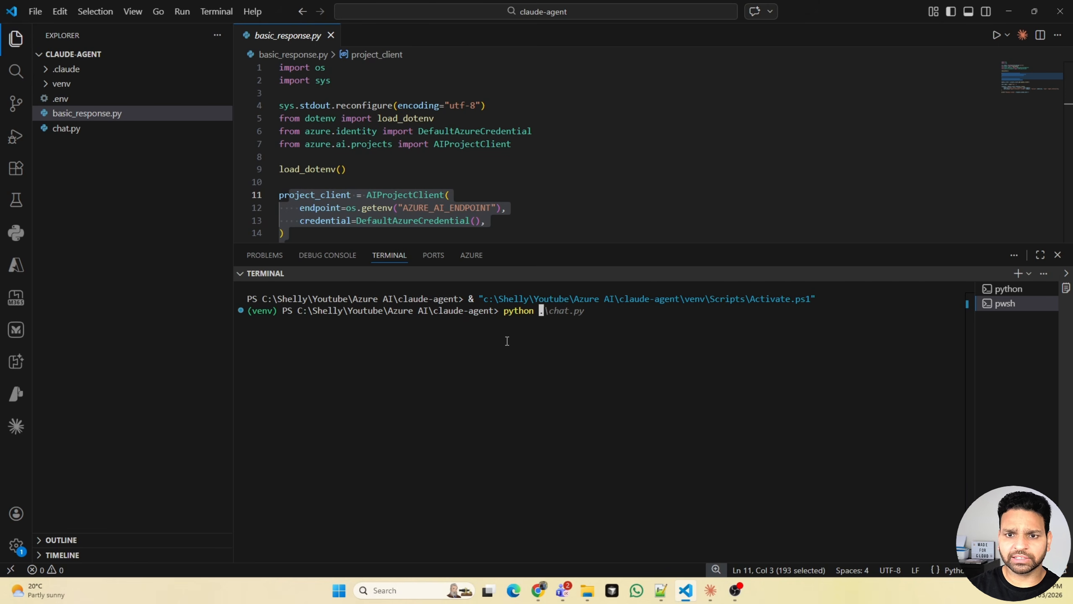
type(".\\basi")
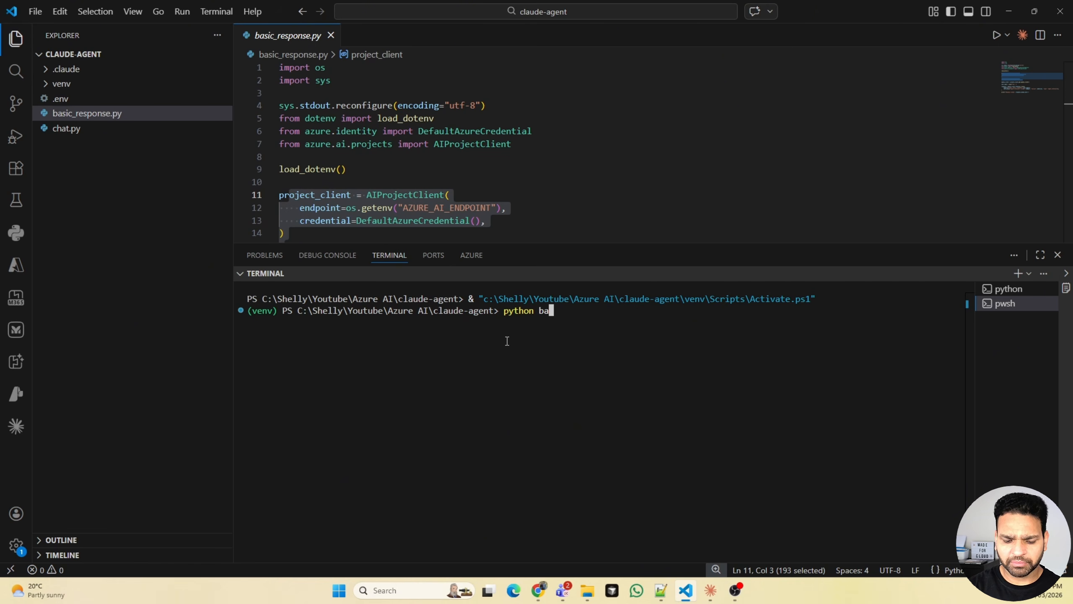
key("Tab")
key("Return")
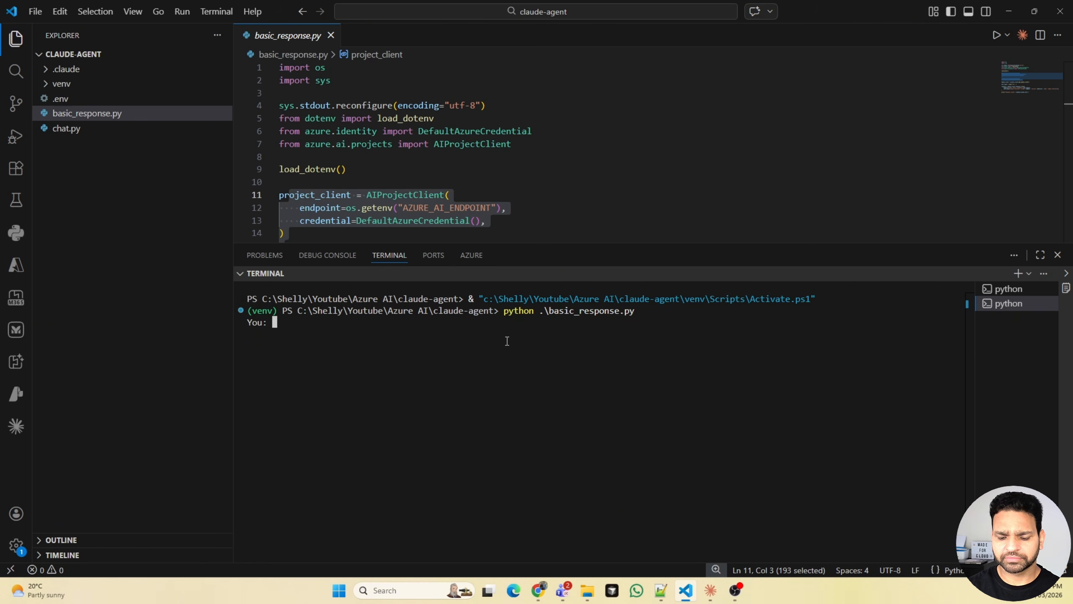
type("hi")
key("Return")
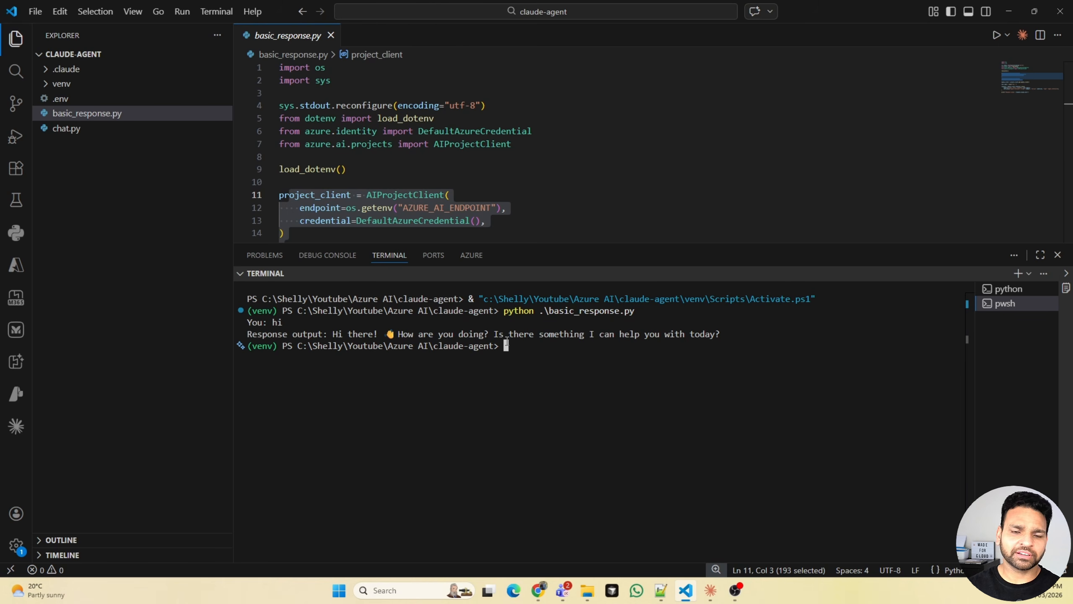
- Open chat.py, enlarge the editor area above the terminal and look through the script's chat loop
left_click(66, 129)
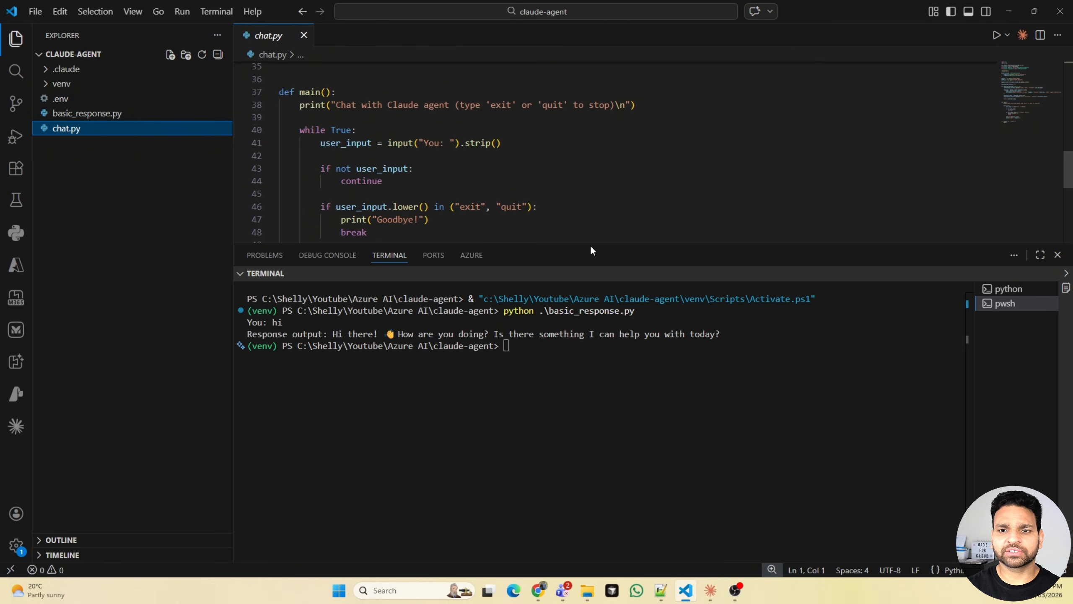
left_click_drag(590, 244, 574, 303)
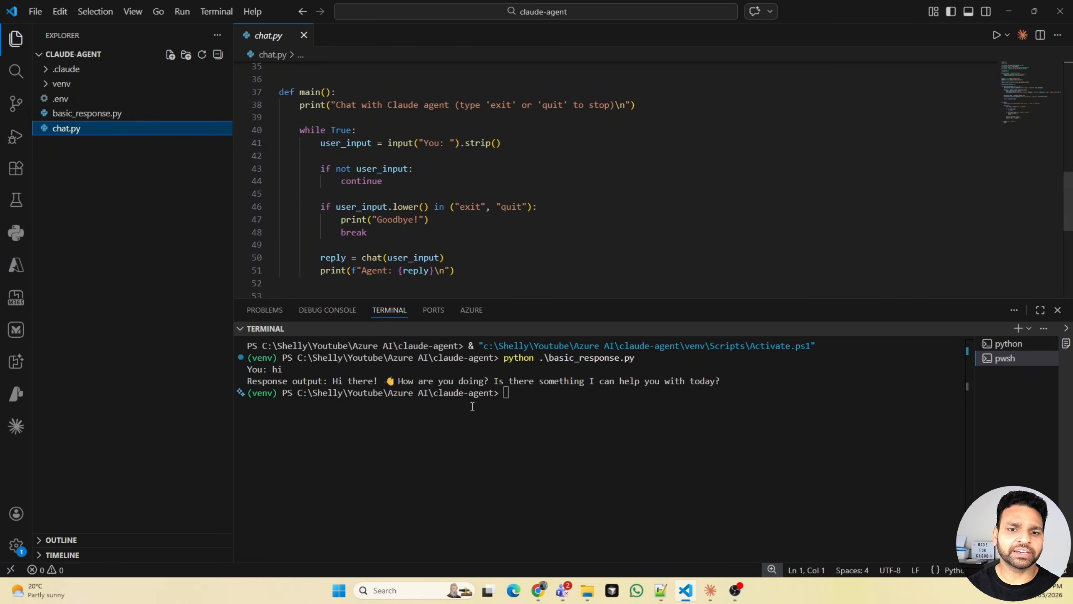
scroll(587, 253, "down", 6)
scroll(589, 240, "up", 4)
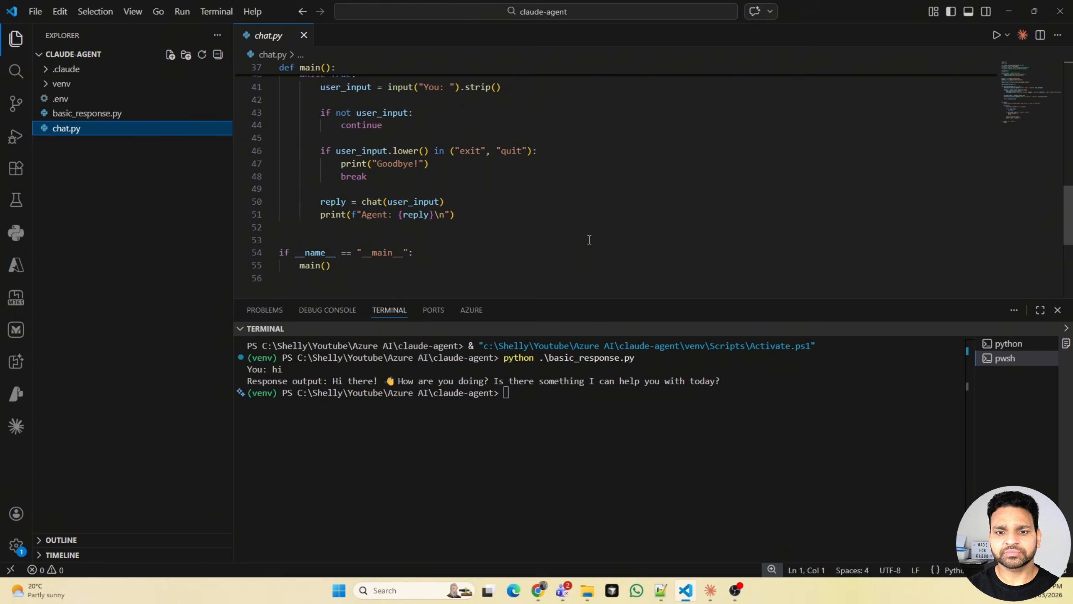
- Run chat.py with Python in the terminal and send "hi" to the agent
left_click(558, 404)
type("pytho")
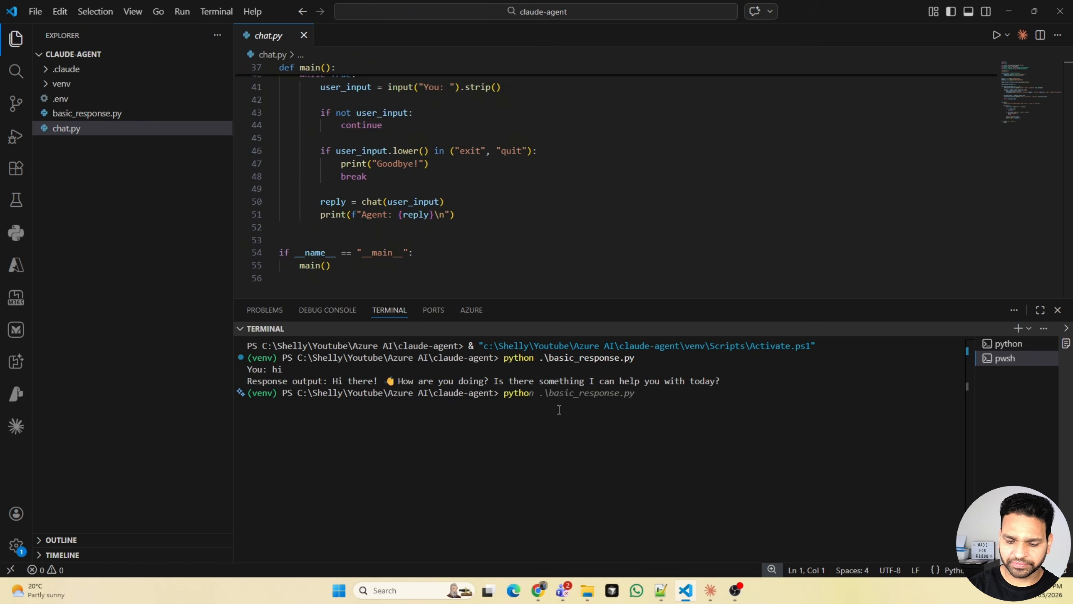
type("n ")
type(".\\chat.py")
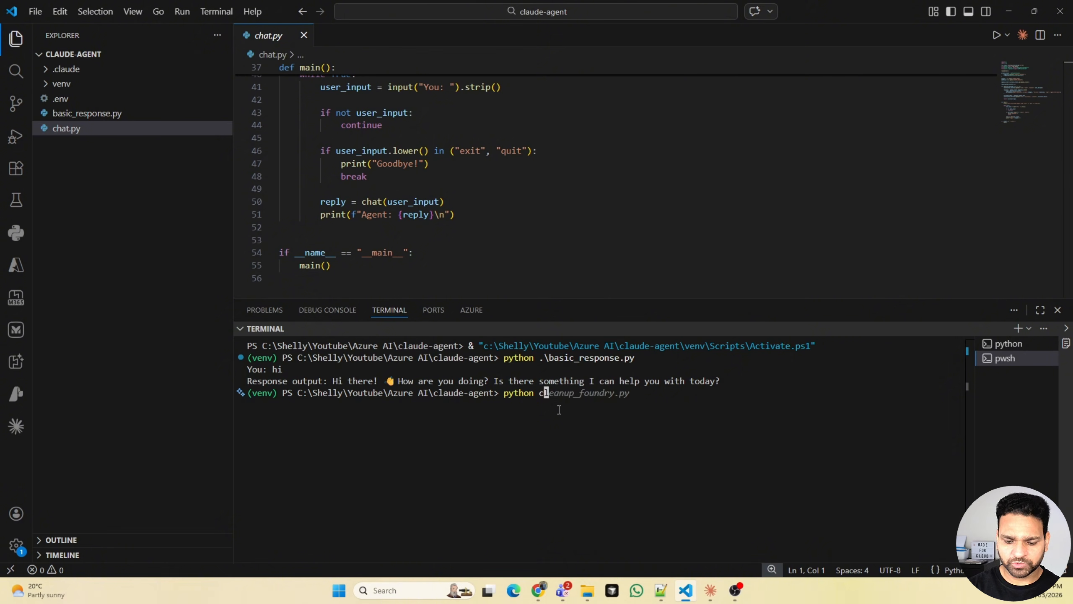
key("Return")
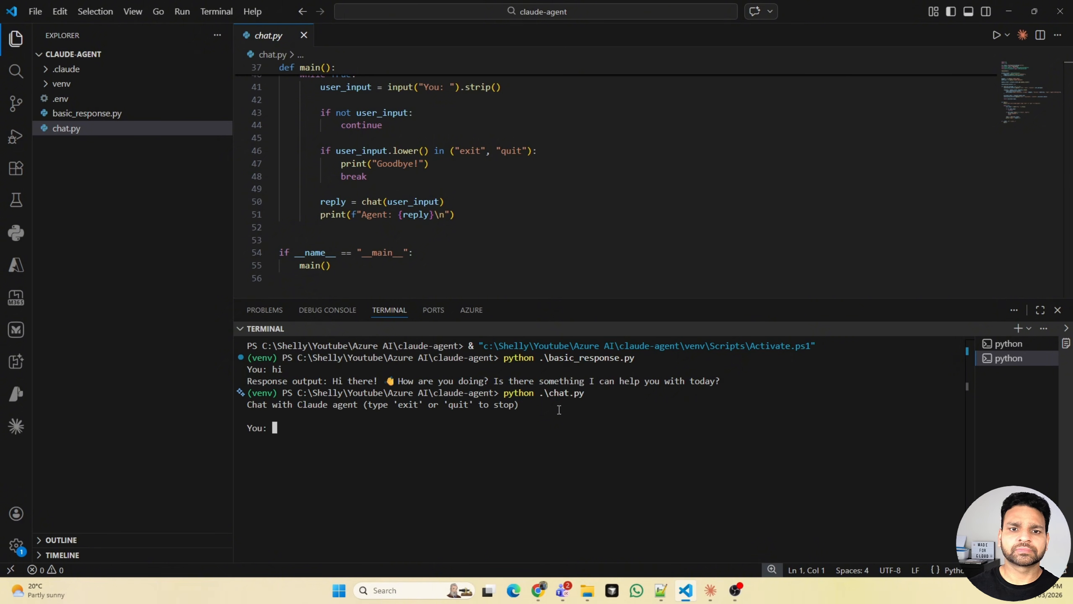
type("hi")
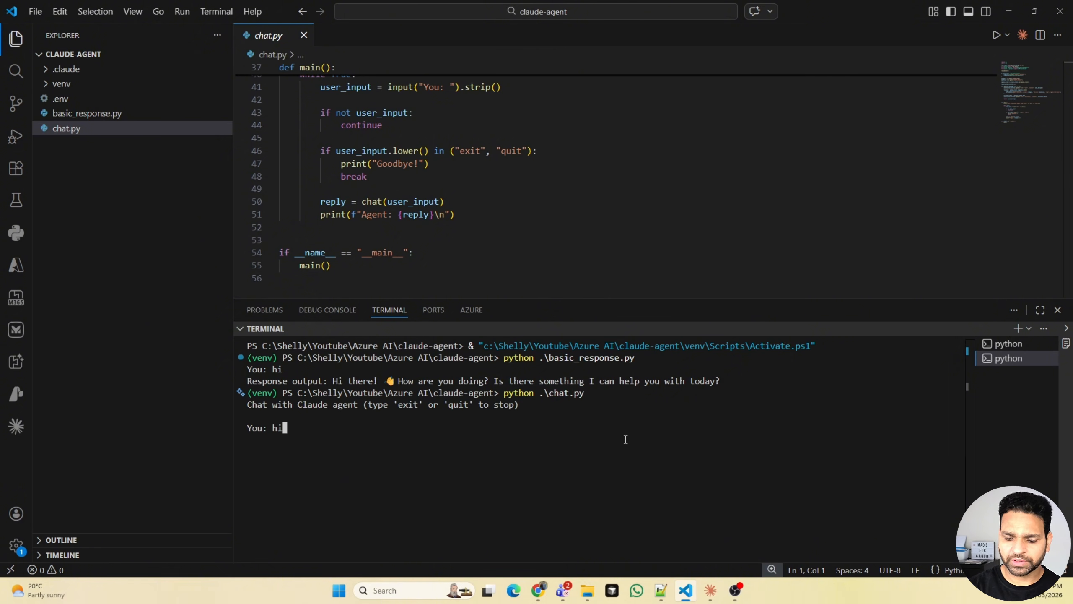
key("Return")
- Ask the agent "what is the name of certification ab-731" in the running chat
type("w")
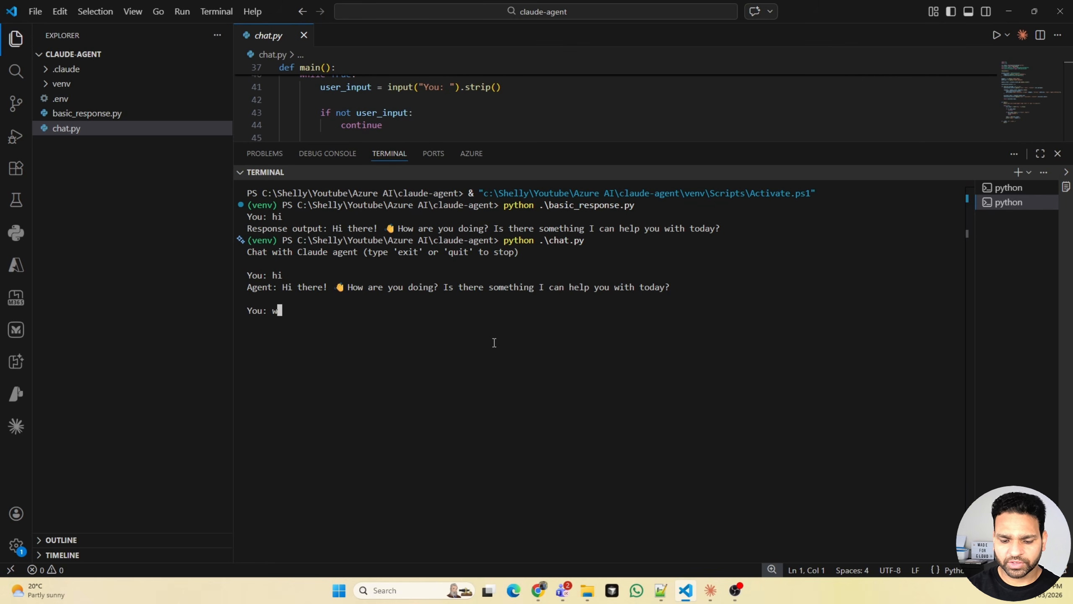
type("hat is the name")
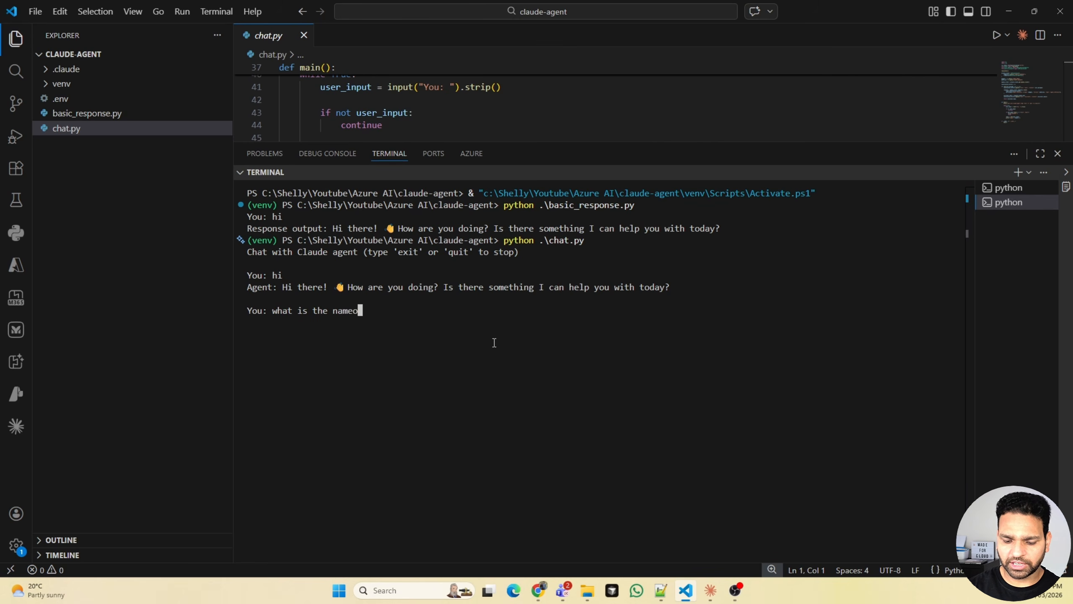
type(" of c")
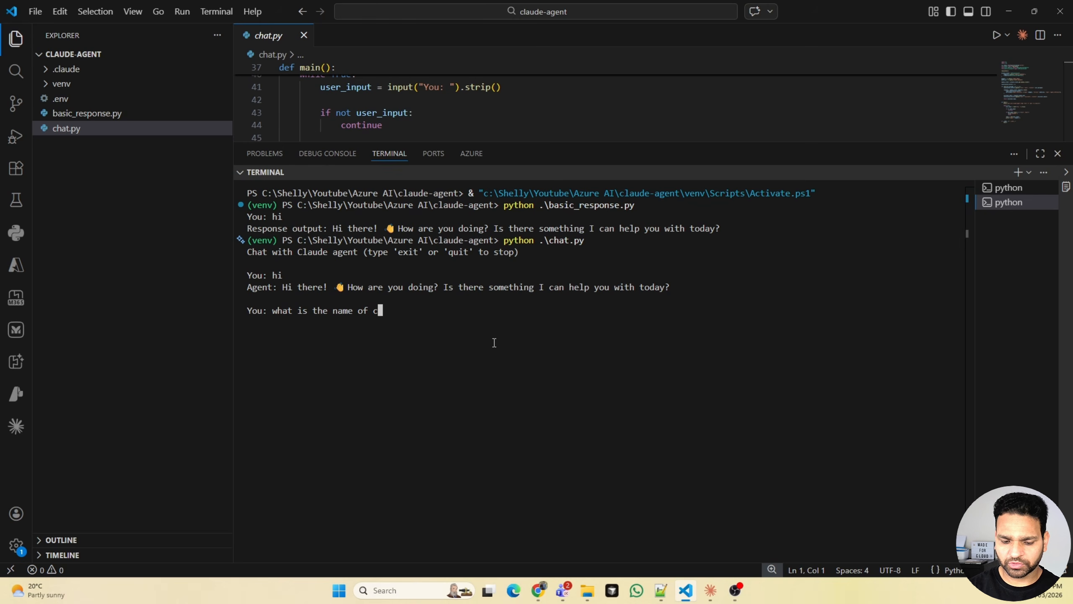
type("ertication")
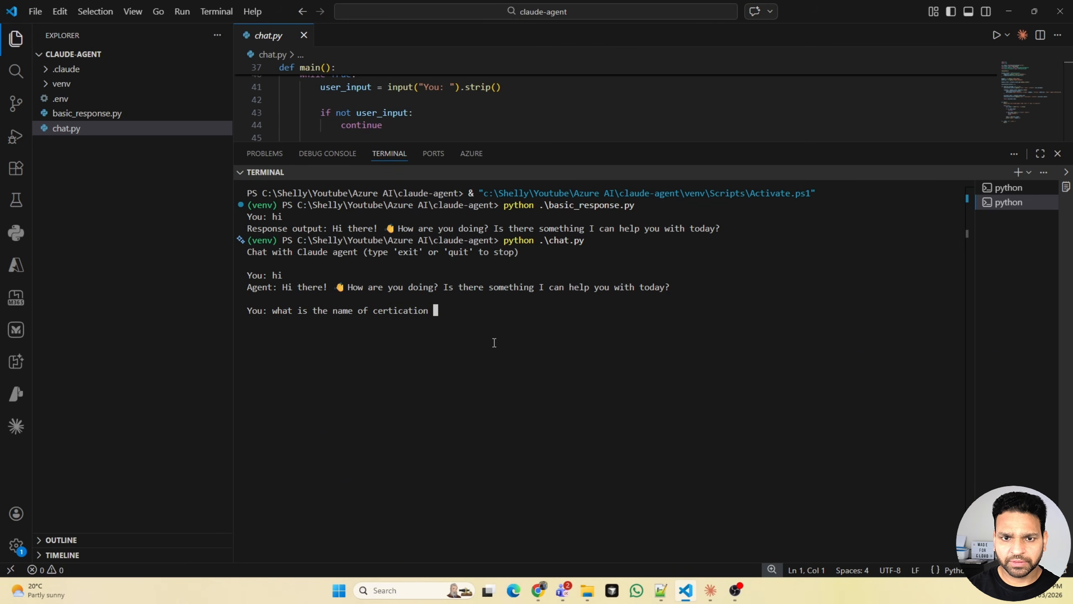
key("Left")
key("Left")
key("Left")
key("Left")
key("Left")
key("Left")
key("Left")
type("fi")
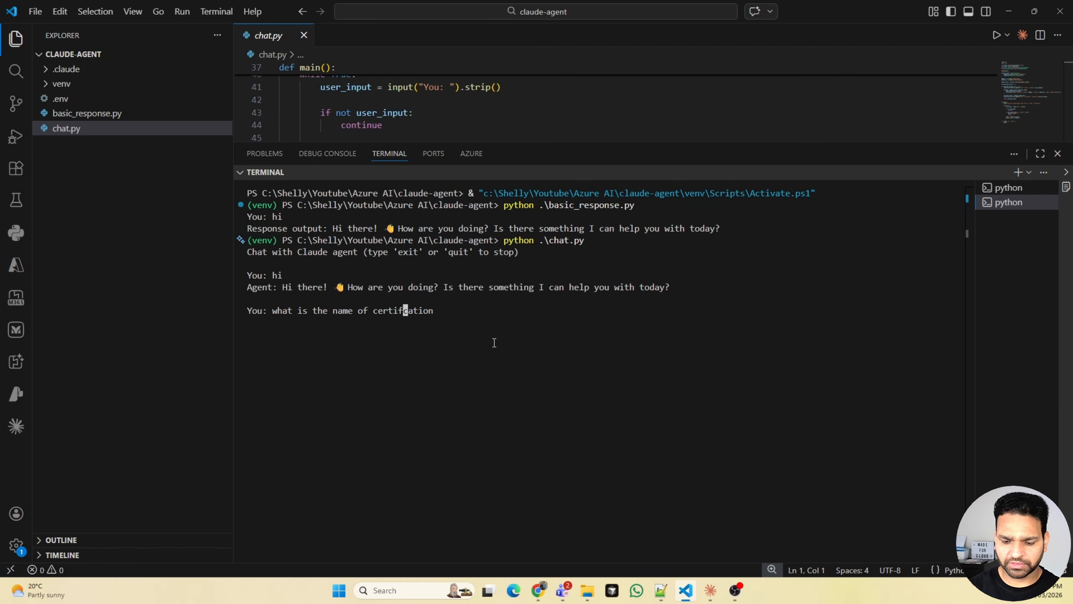
key("End")
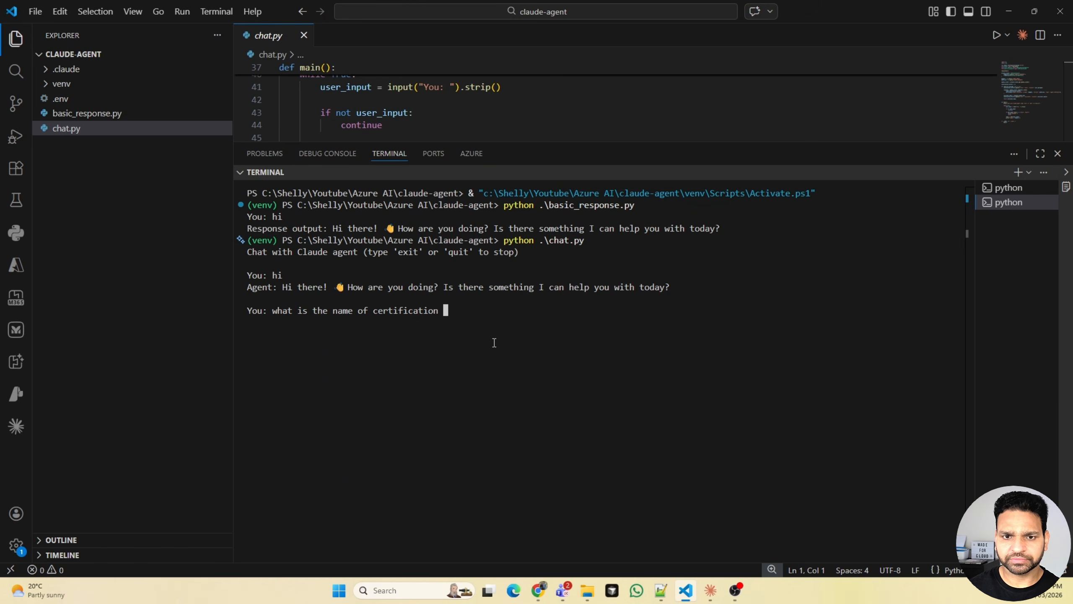
type("ab-")
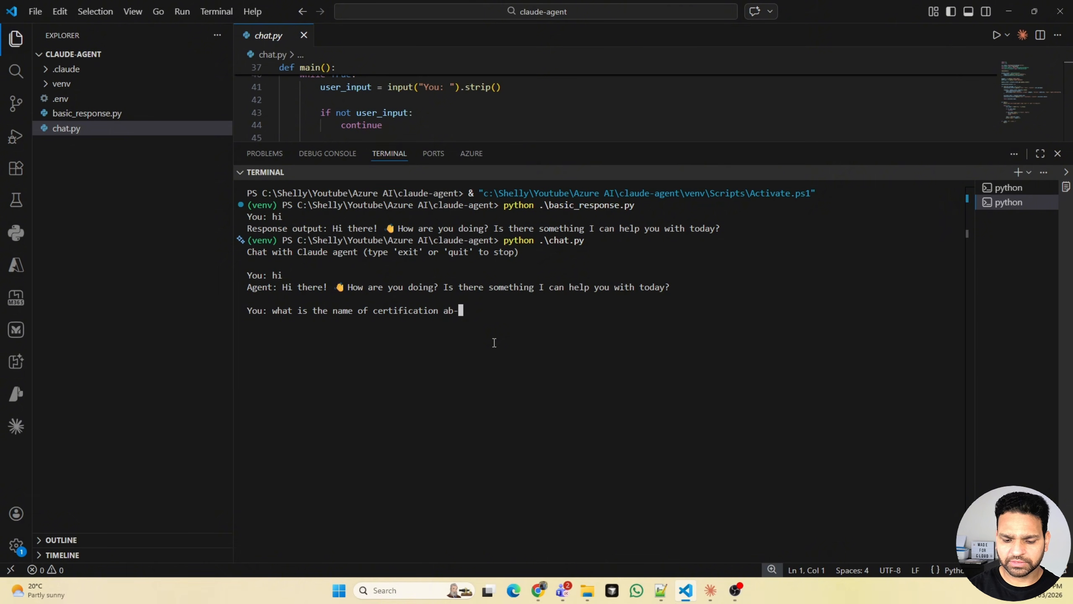
type("731")
key("Return")
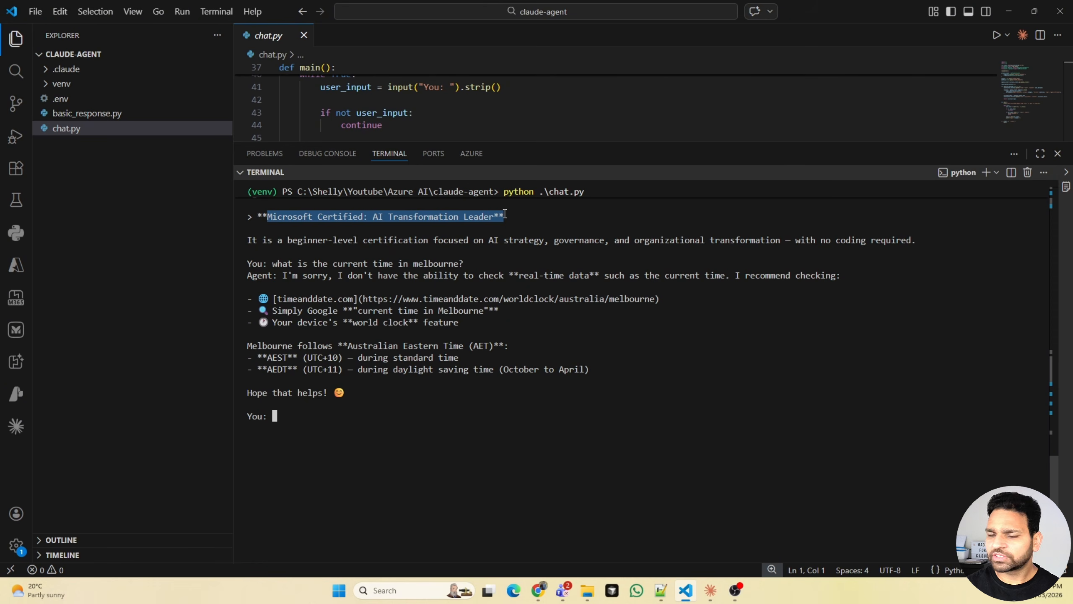
- Examine the agent's certification answer and its reply to the question about the current time in Melbourne
mouse_move(505, 213)
left_mouse_down()
mouse_move(386, 225)
mouse_move(505, 217)
left_mouse_up()
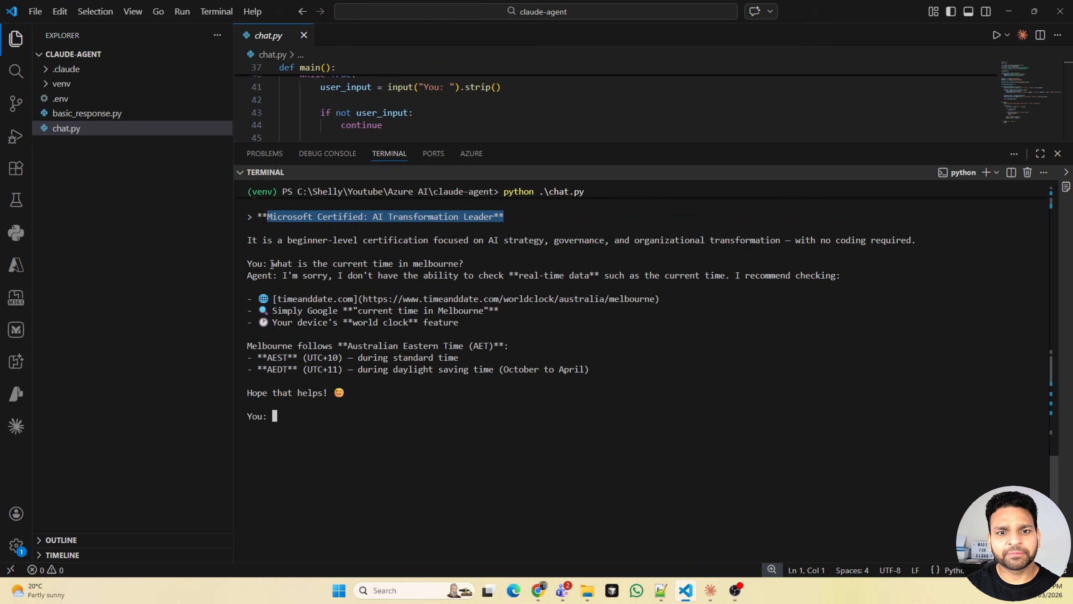
left_click_drag(272, 263, 484, 263)
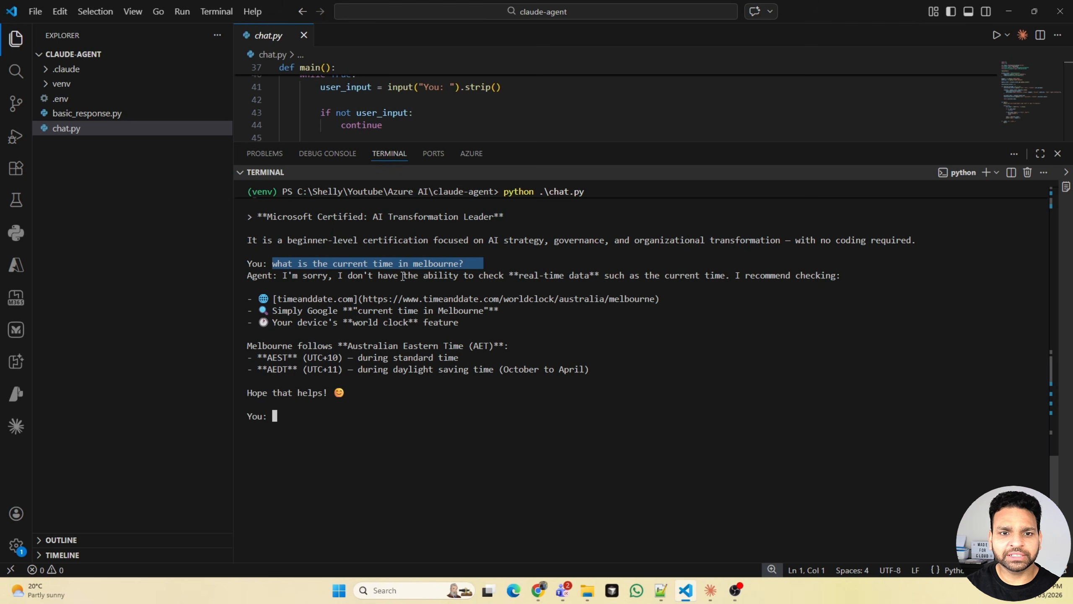
left_click_drag(298, 275, 550, 390)
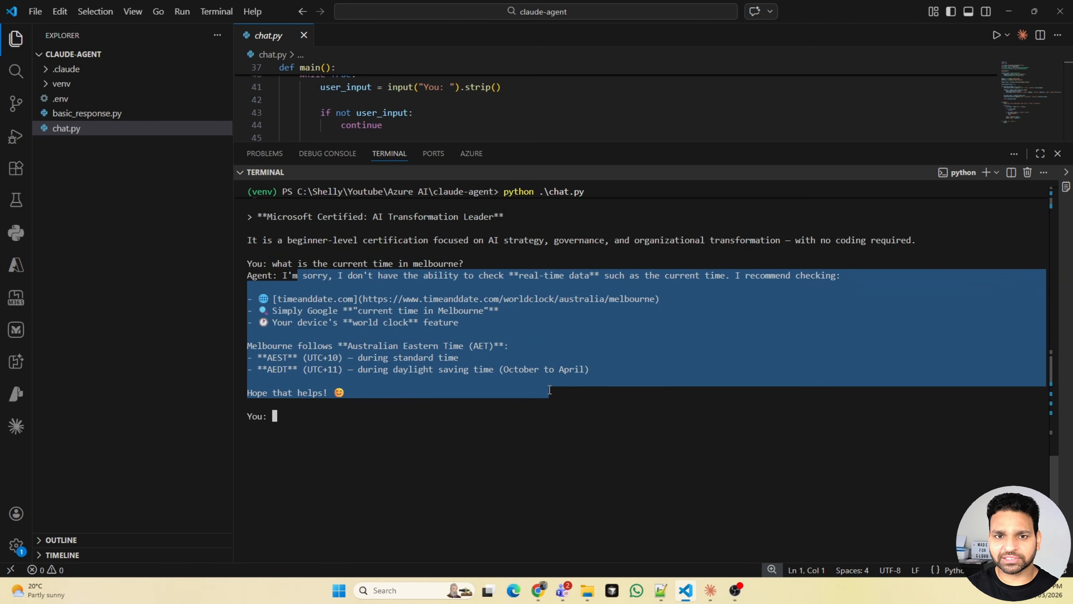
key("ctrl+c")
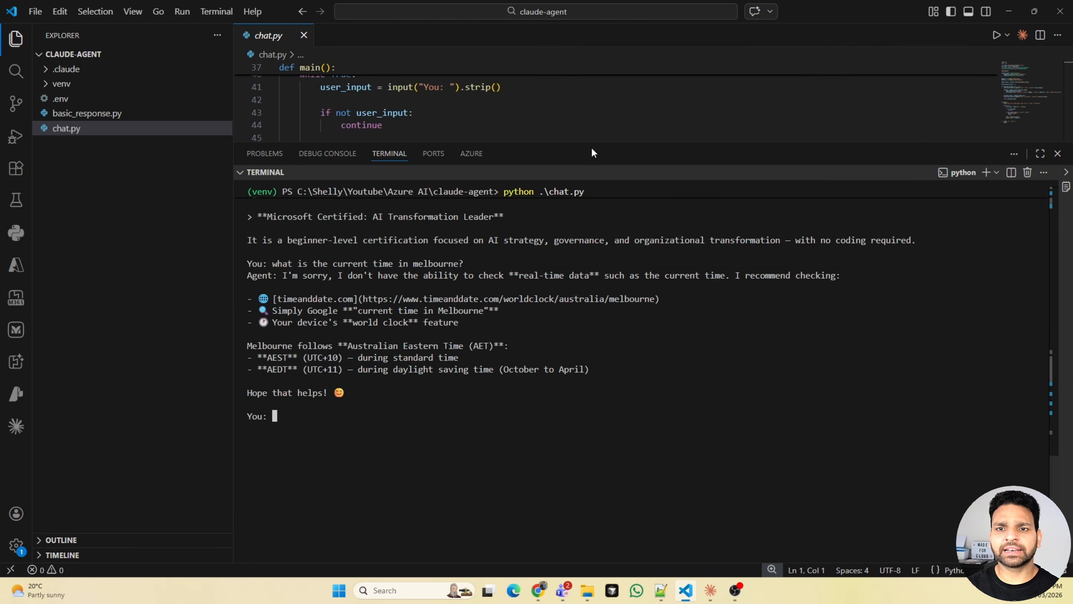
- Enlarge the editor area above the terminal and review chat.py's imports, client setup and chat function
left_click_drag(591, 146, 591, 427)
scroll(502, 279, "up", 10)
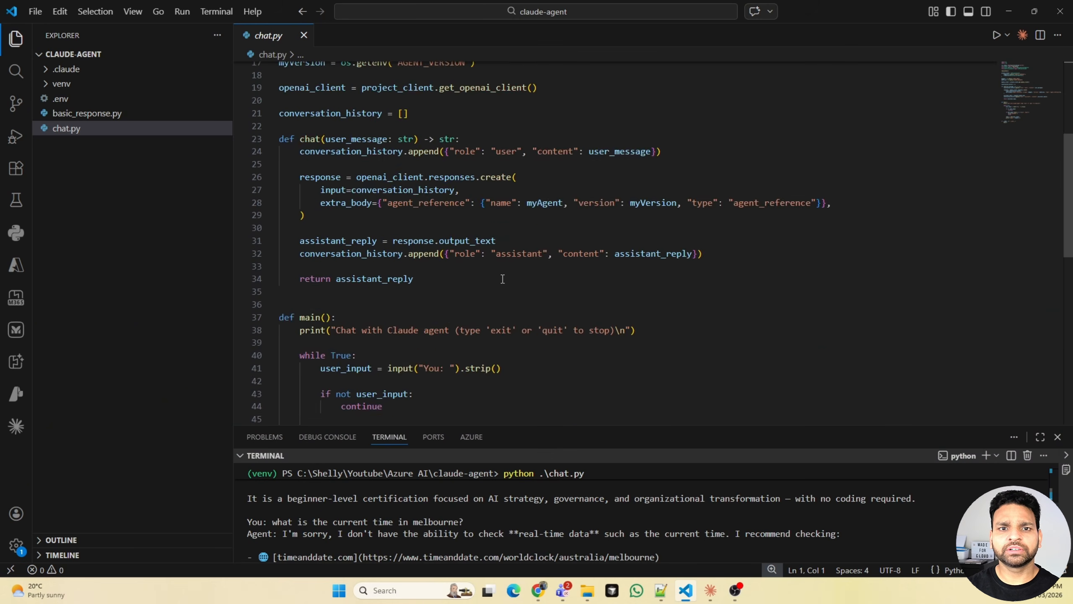
left_click_drag(512, 145, 280, 118)
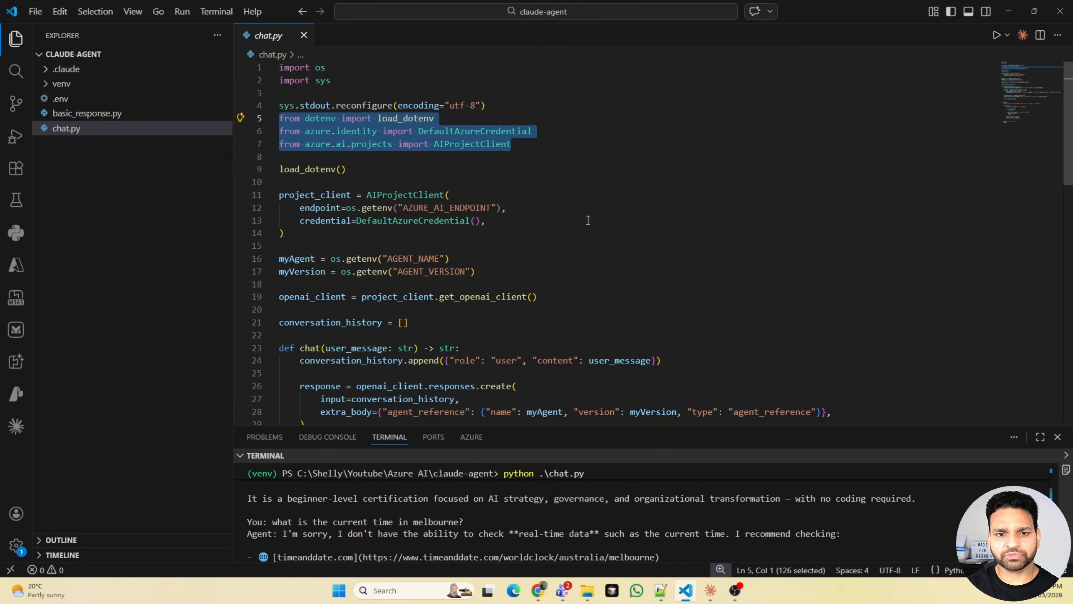
scroll(588, 220, "down", 2)
scroll(413, 250, "down", 1)
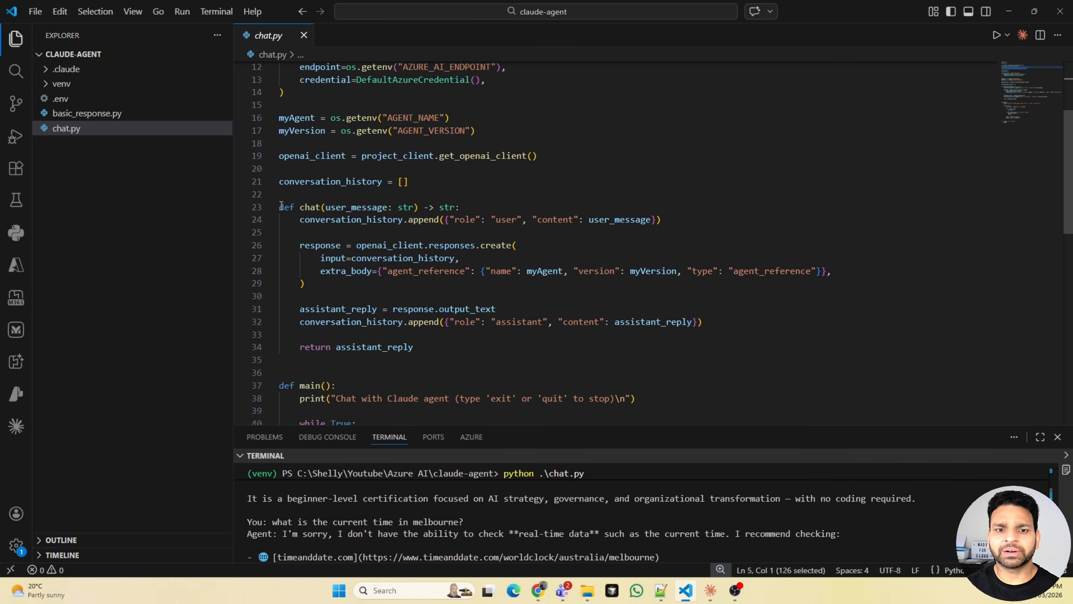
scroll(425, 281, "down", 1)
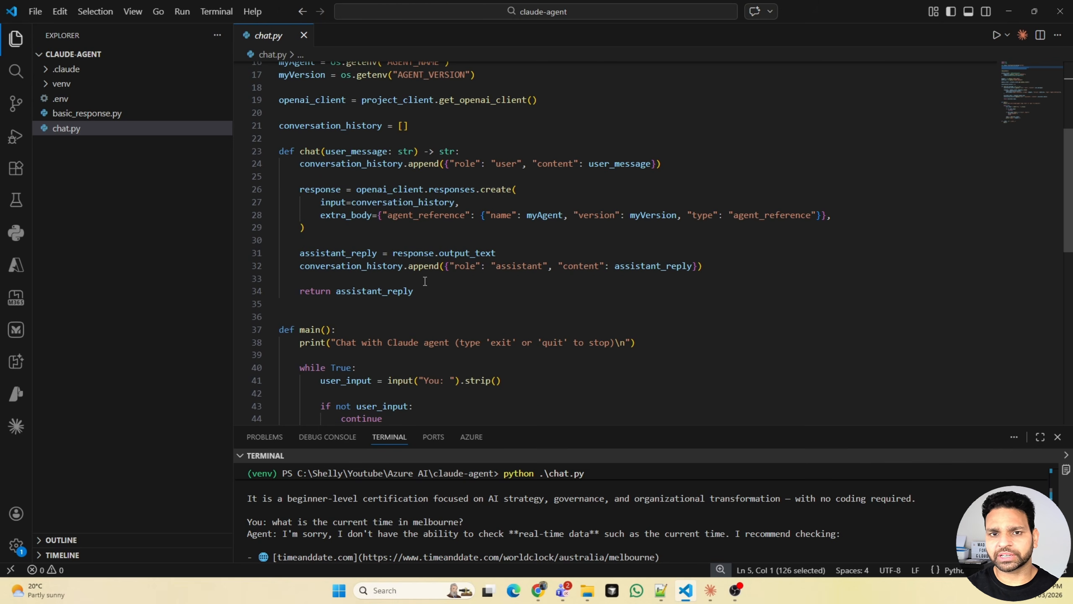